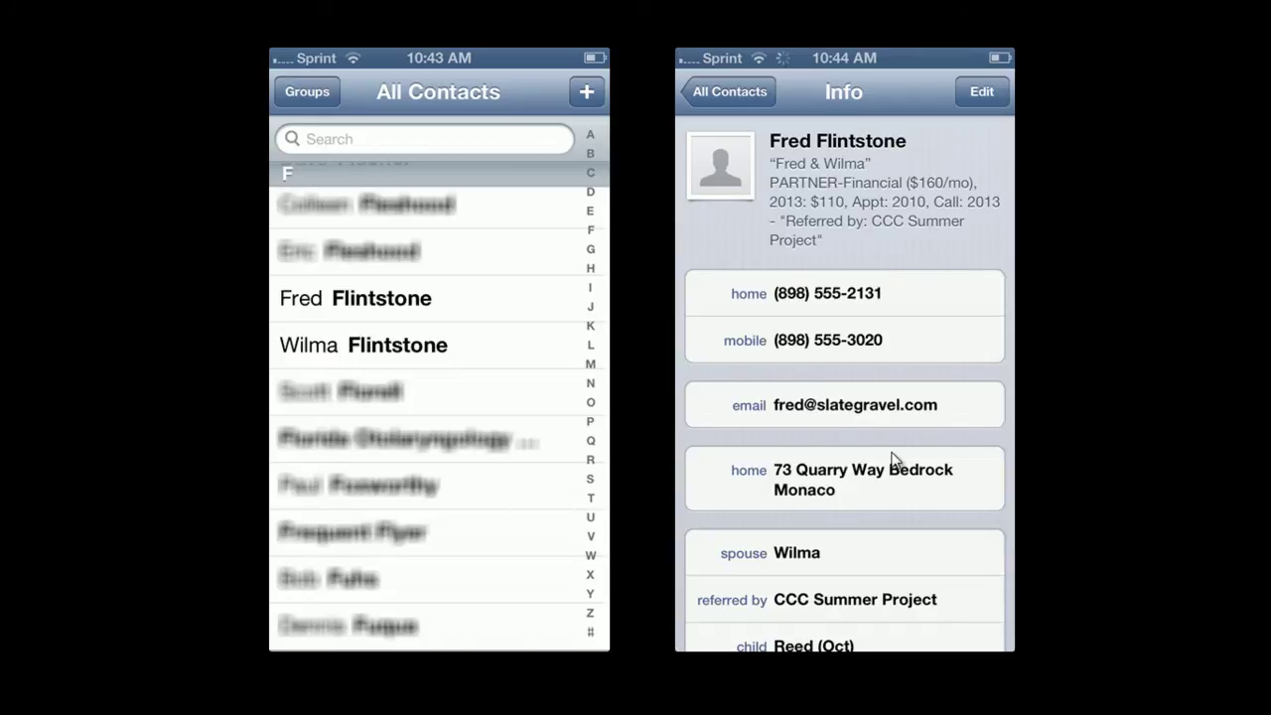
Switch to TntMPD, view the selected contact on the map, and return to the contacts view
{"action": "key", "text": "alt+Tab"}
{"action": "key", "text": "alt+Tab"}
{"action": "key", "text": "alt+Tab"}
{"action": "key", "text": "alt+Tab"}
{"action": "key", "text": "alt+Tab"}
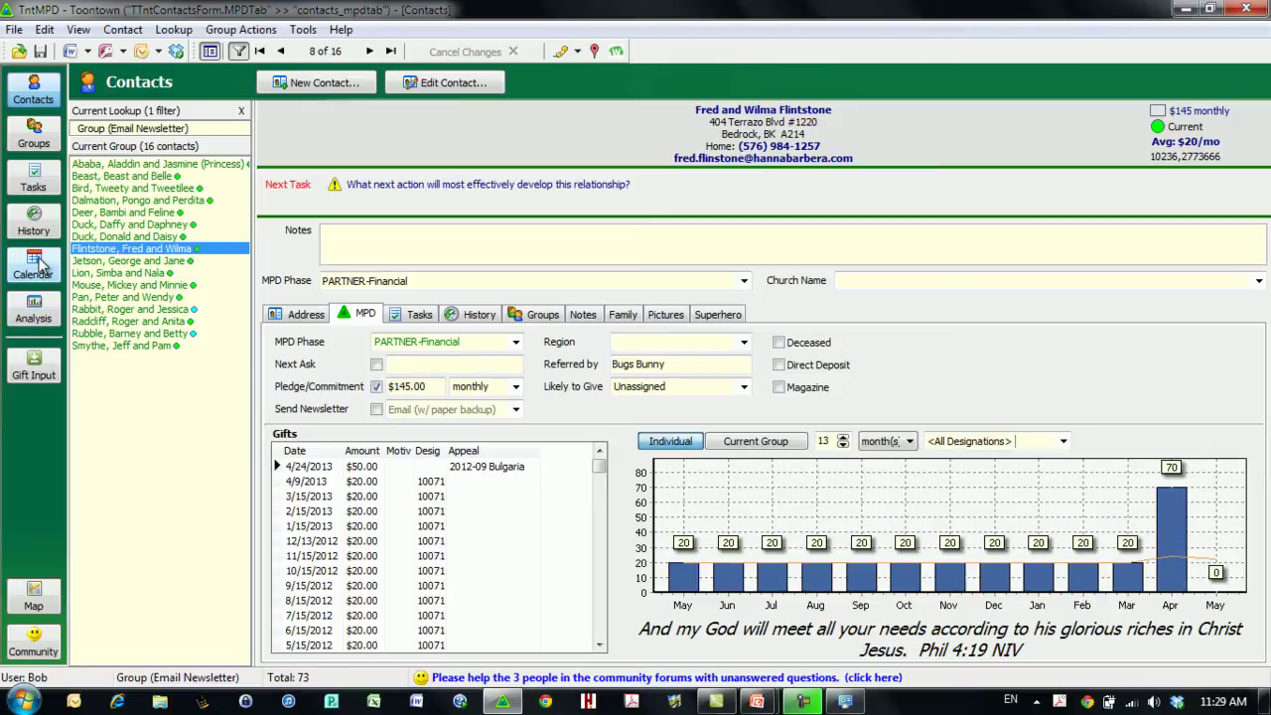
{"action": "left_click", "coordinate": [33, 596]}
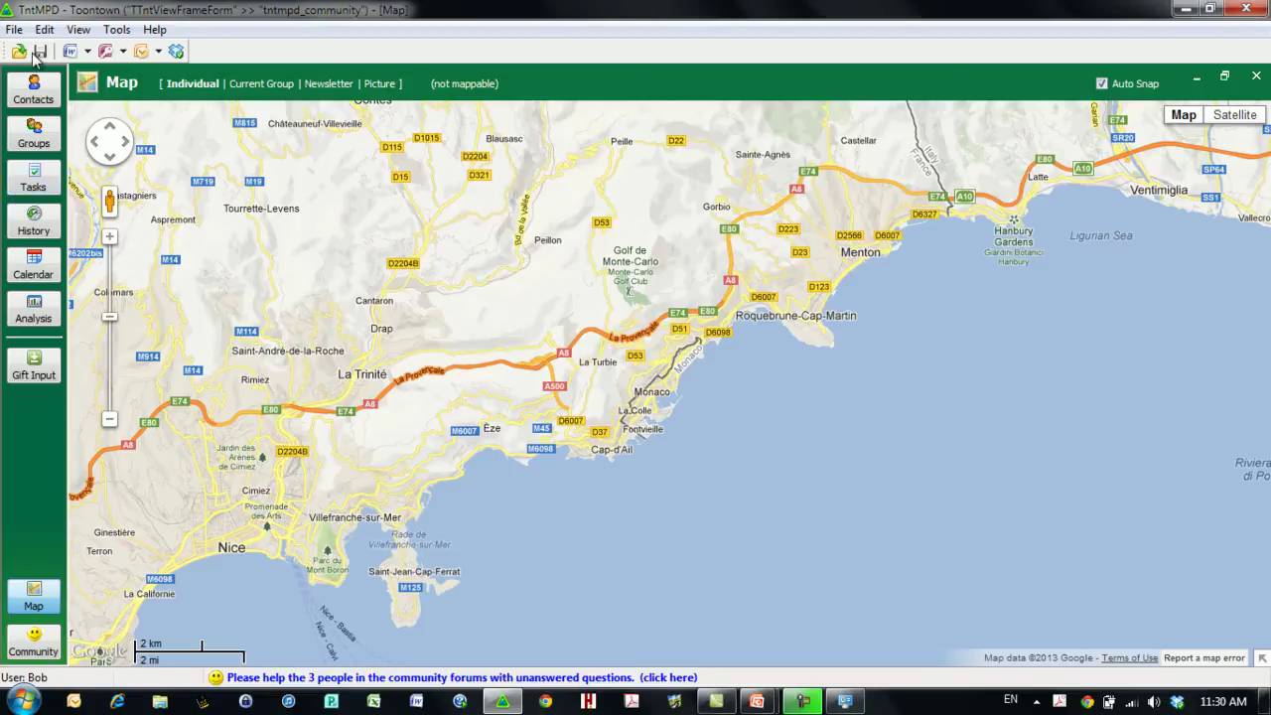
{"action": "left_click", "coordinate": [34, 89]}
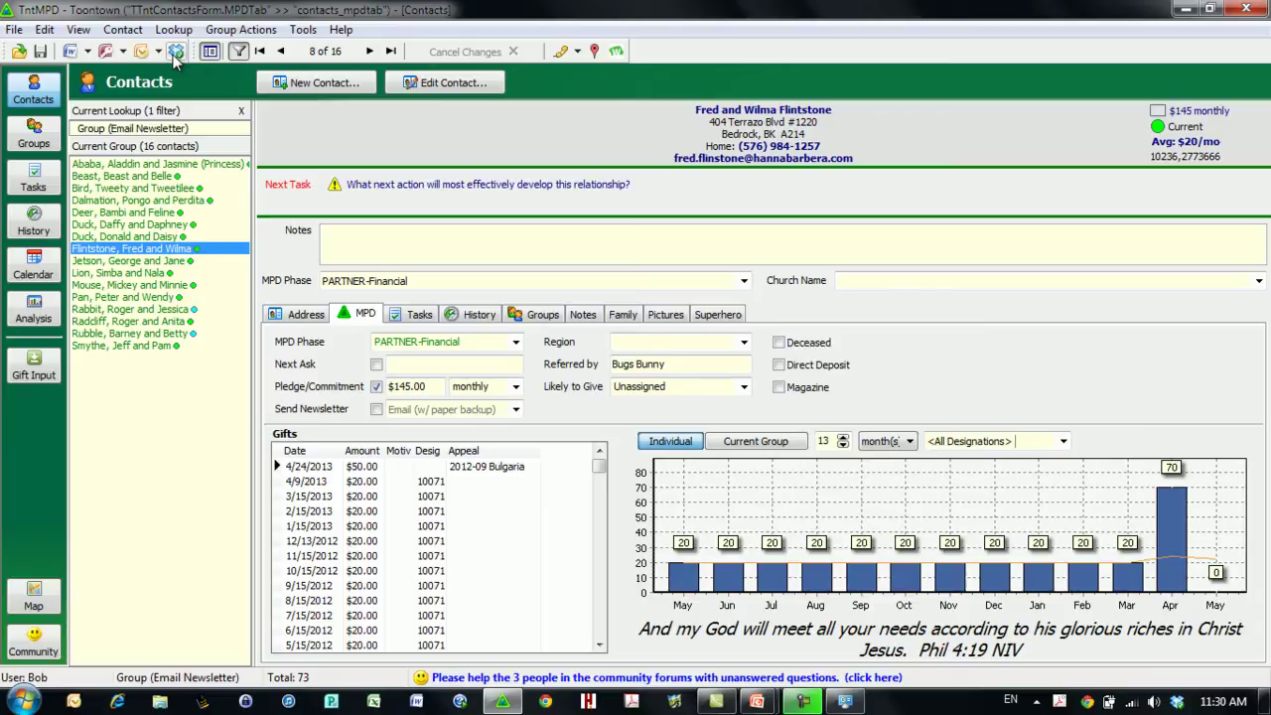
Open the selected contact's business address for review, check the available address types and the business name, and close it without saving
{"action": "left_click", "coordinate": [308, 315]}
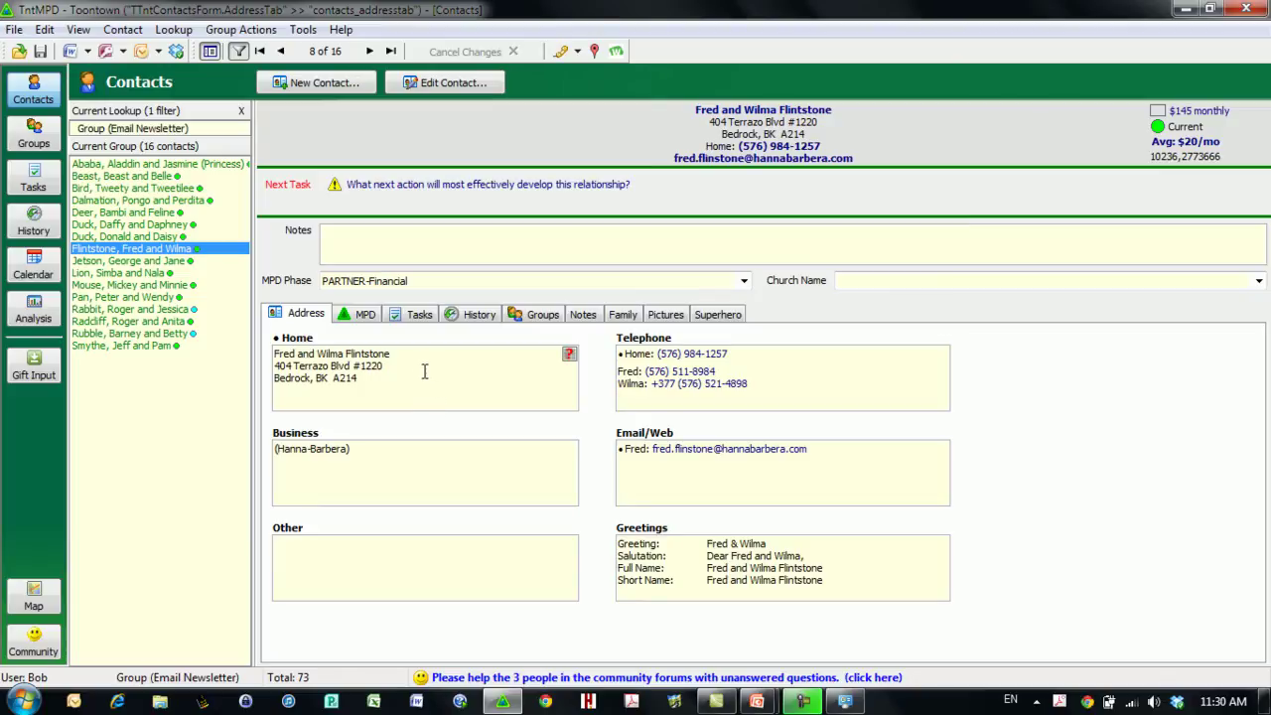
{"action": "left_click", "coordinate": [490, 478]}
{"action": "double_click", "coordinate": [490, 477]}
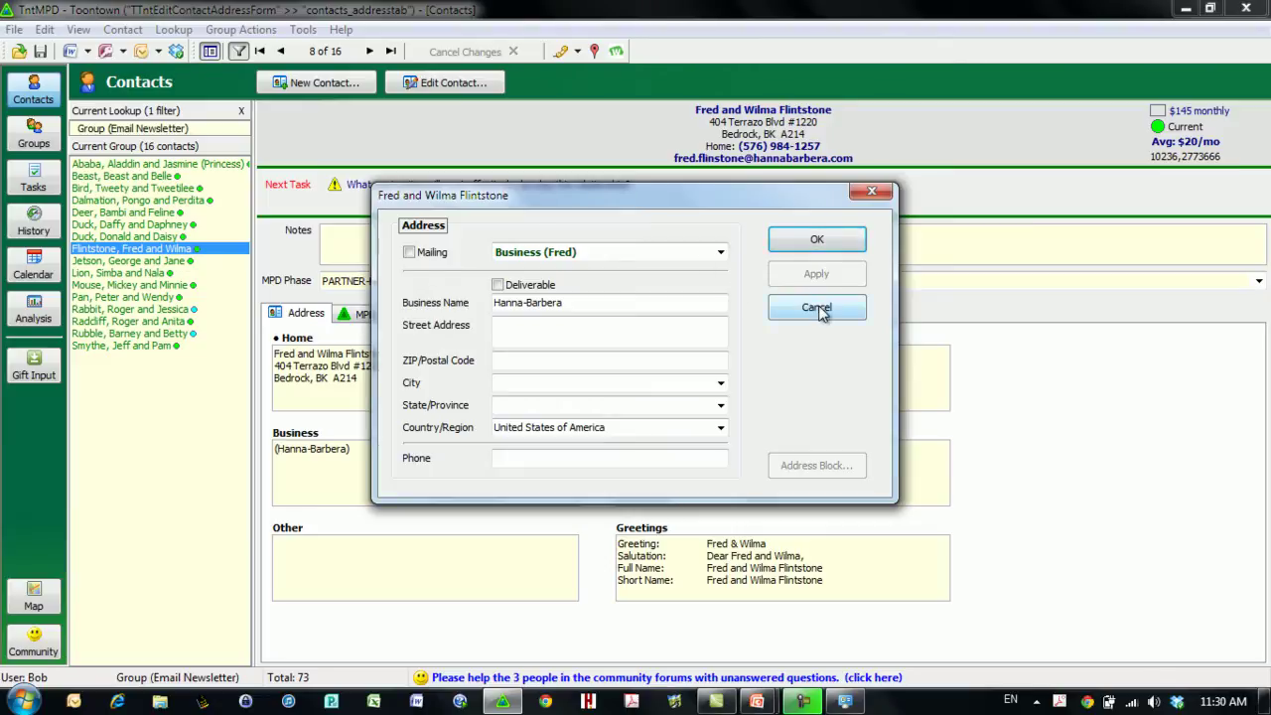
{"action": "left_click", "coordinate": [721, 253]}
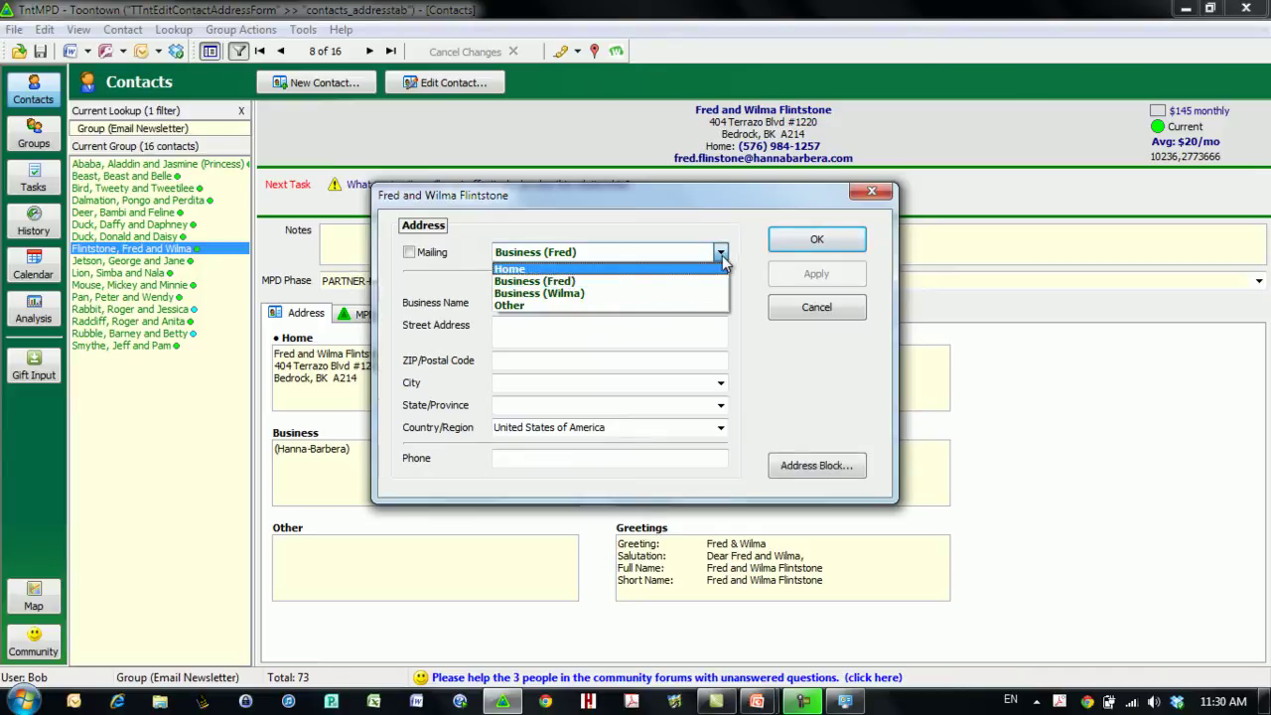
{"action": "left_click", "coordinate": [722, 255]}
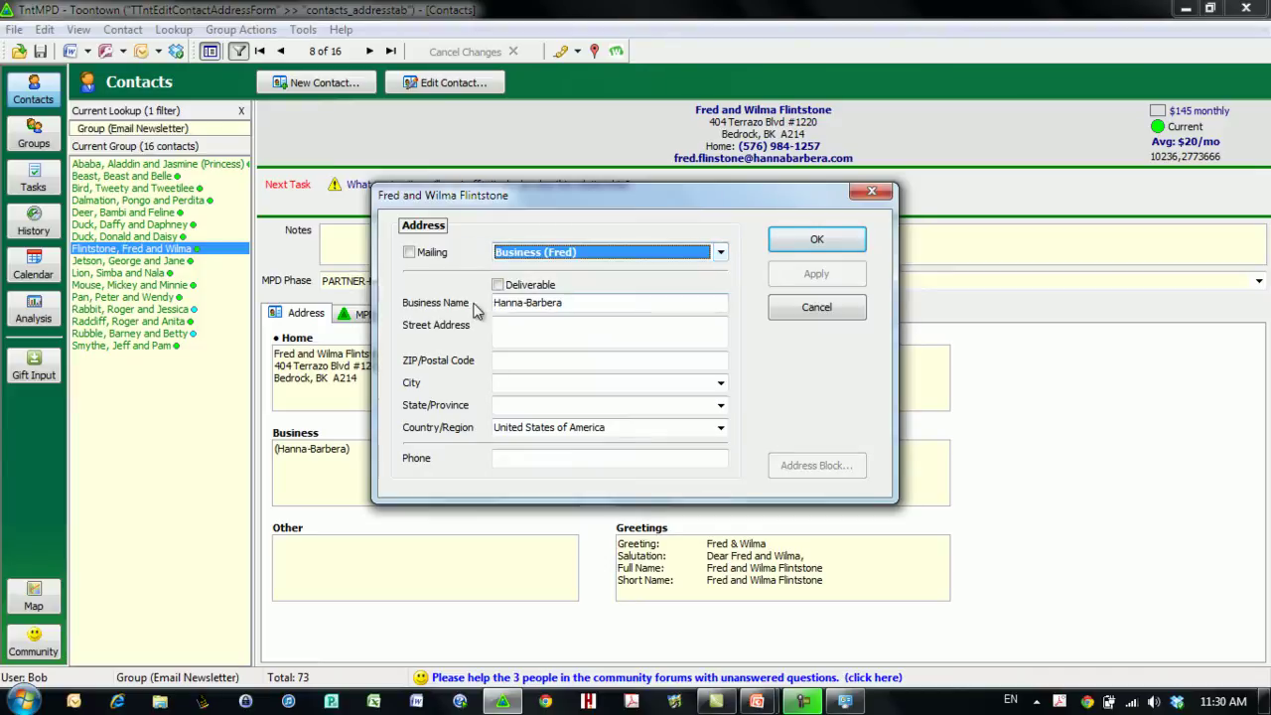
{"action": "left_click_drag", "start_coordinate": [580, 304], "coordinate": [488, 311]}
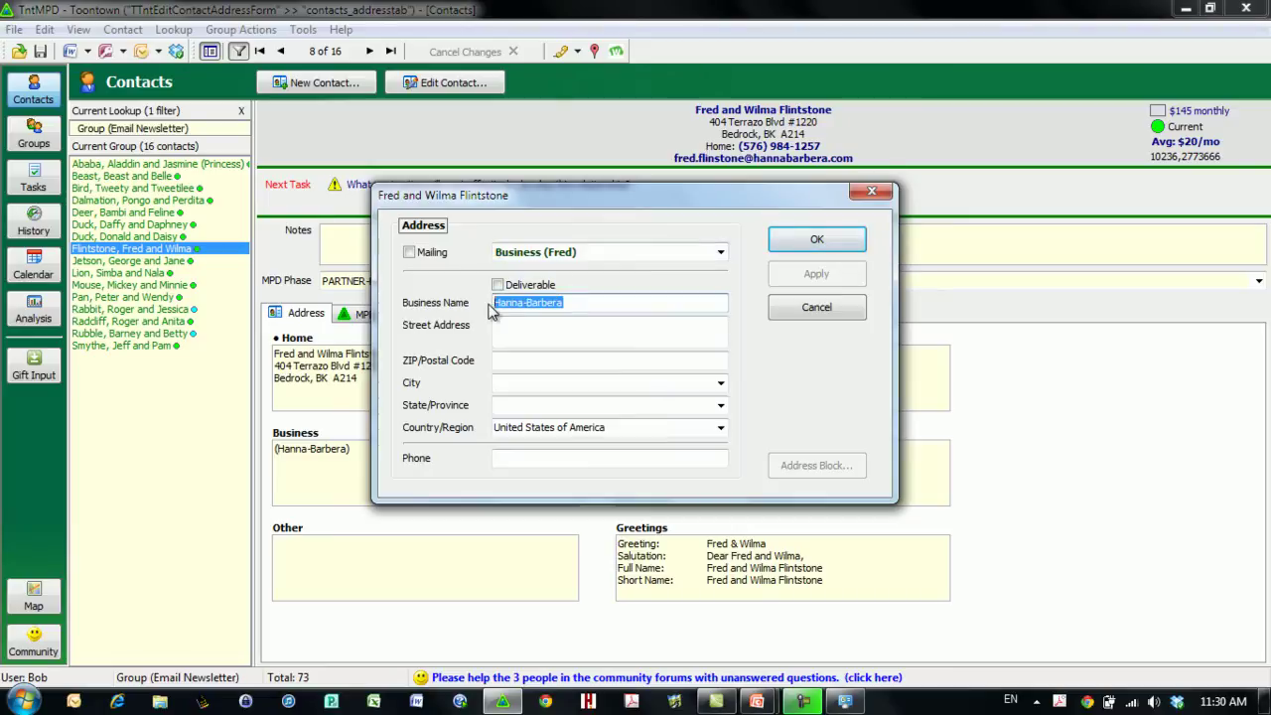
{"action": "left_click", "coordinate": [554, 333]}
{"action": "left_click", "coordinate": [815, 307]}
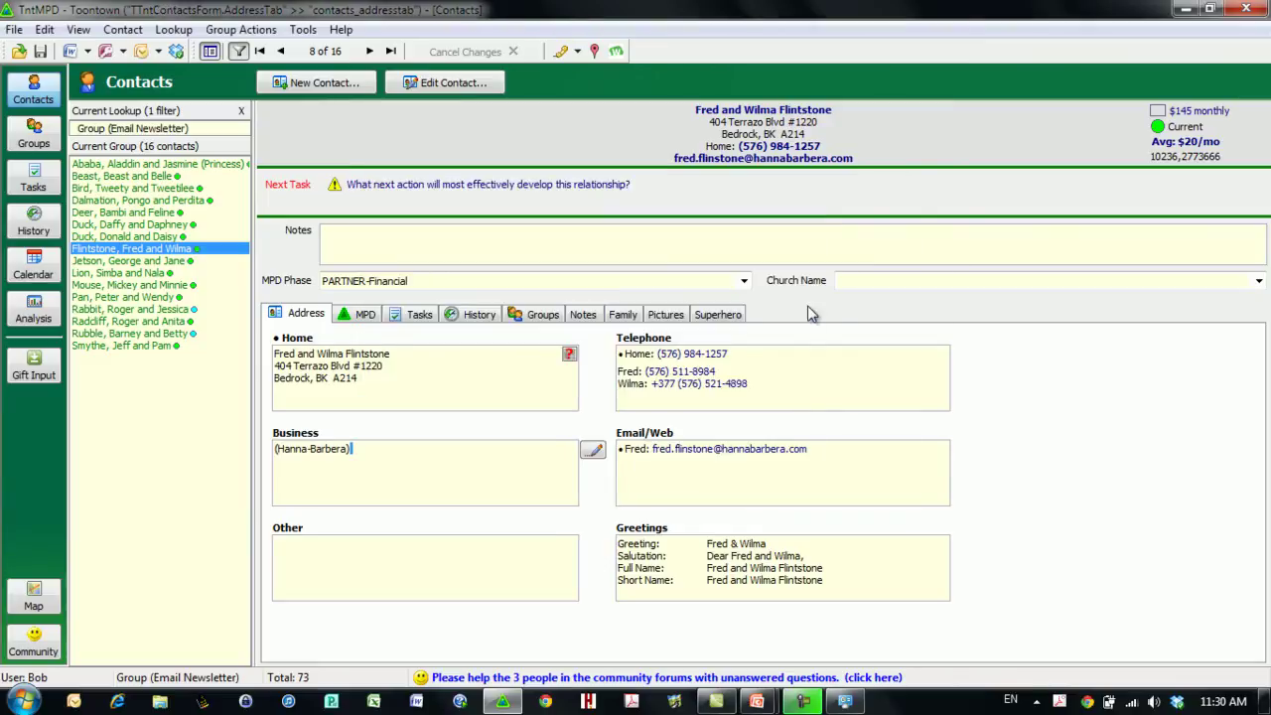
Move the second mobile number from the husband's telephone entries to the wife's mobile field
{"action": "double_click", "coordinate": [867, 376]}
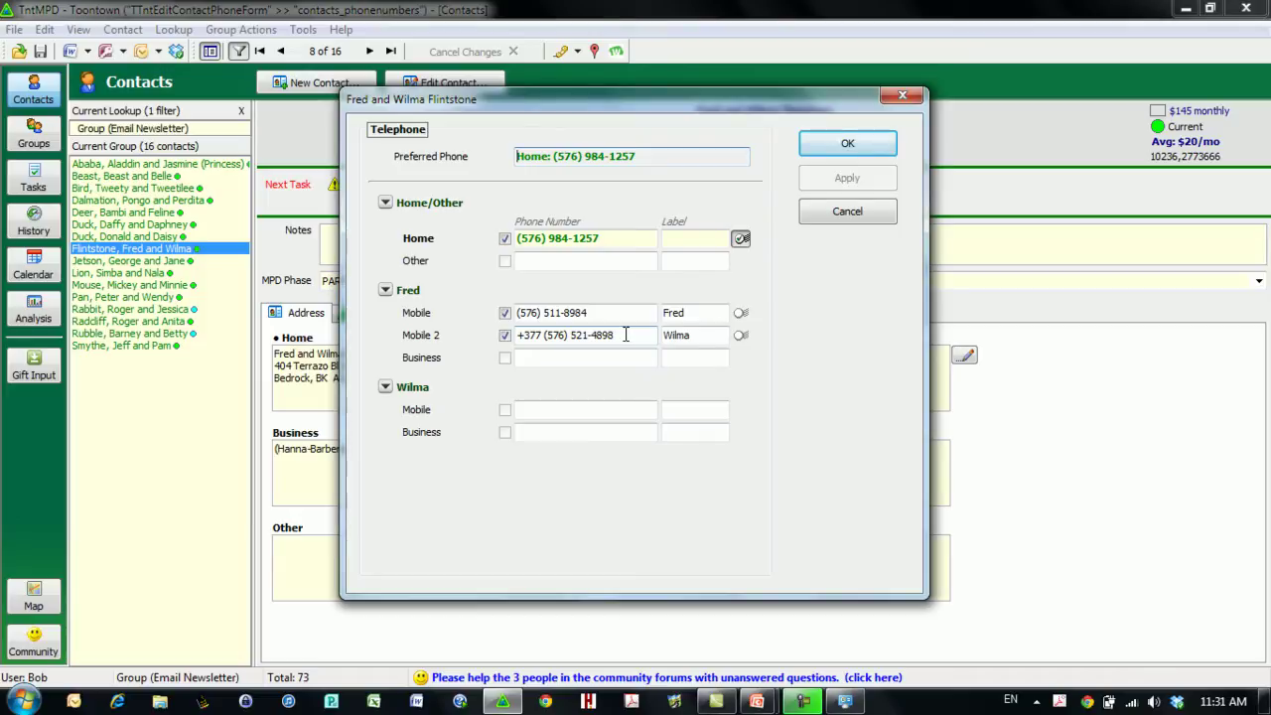
{"action": "left_click_drag", "start_coordinate": [625, 335], "coordinate": [479, 329]}
{"action": "key", "text": "ctrl+c"}
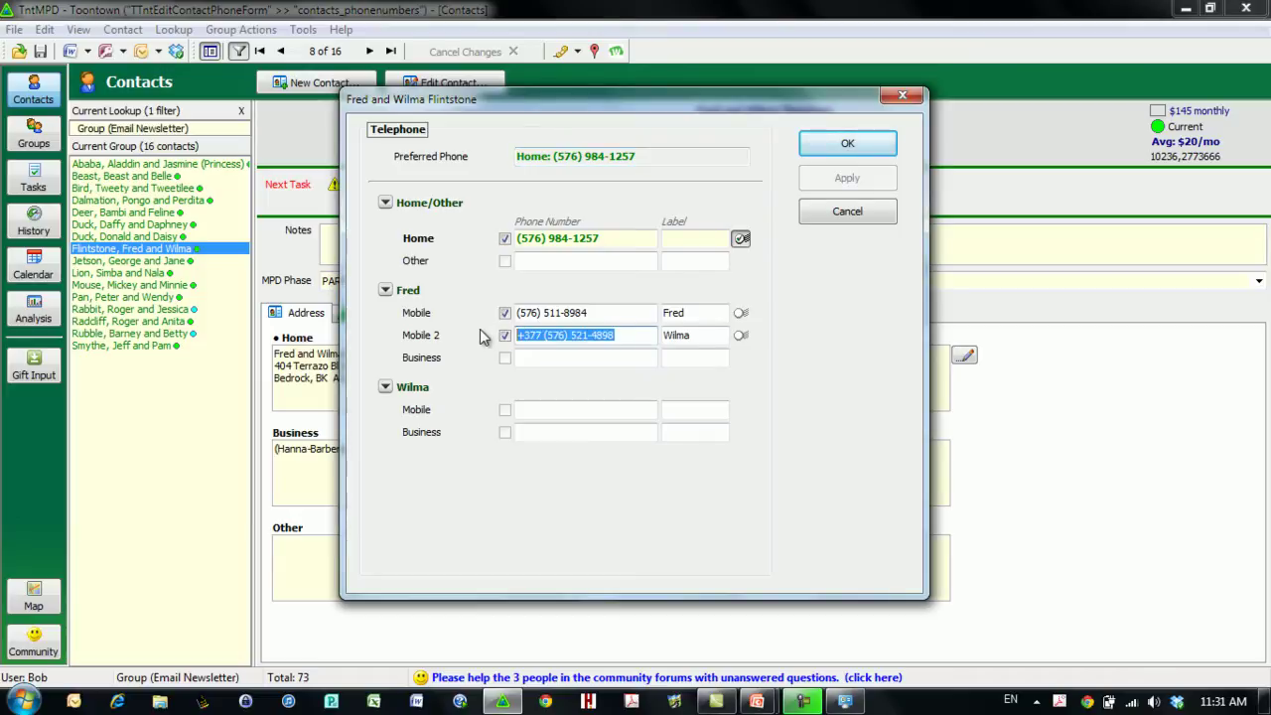
{"action": "key", "text": "BackSpace"}
{"action": "left_click", "coordinate": [567, 409]}
{"action": "key", "text": "ctrl+v"}
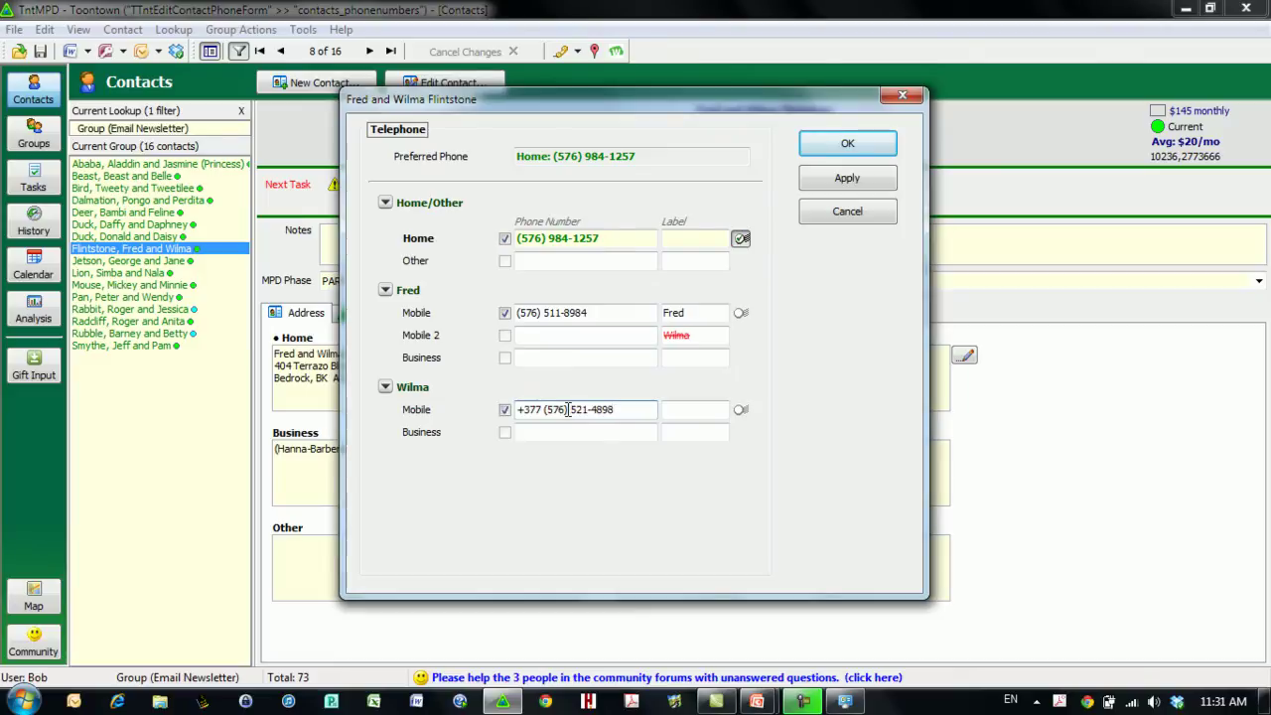
Clear the labels on the husband's Mobile and Mobile 2 entries and save the telephone details
{"action": "left_click_drag", "start_coordinate": [707, 335], "coordinate": [657, 336]}
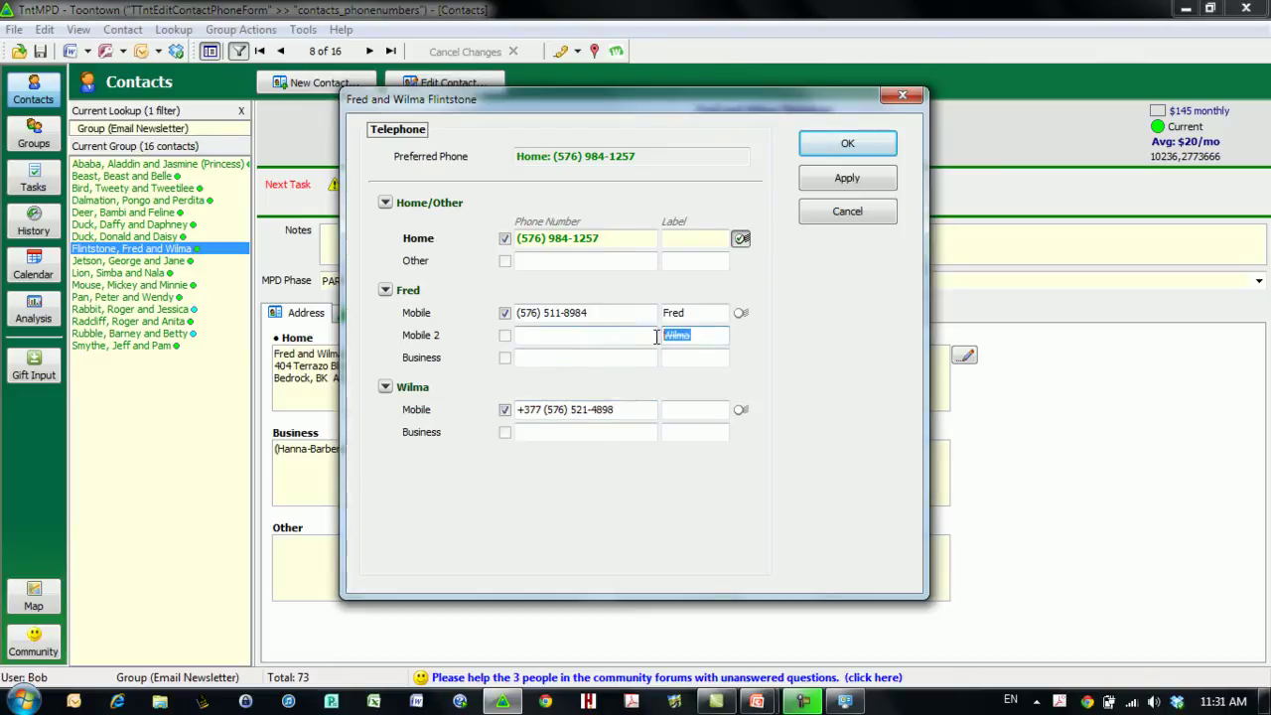
{"action": "key", "text": "Delete"}
{"action": "left_click_drag", "start_coordinate": [713, 311], "coordinate": [652, 312]}
{"action": "key", "text": "Delete"}
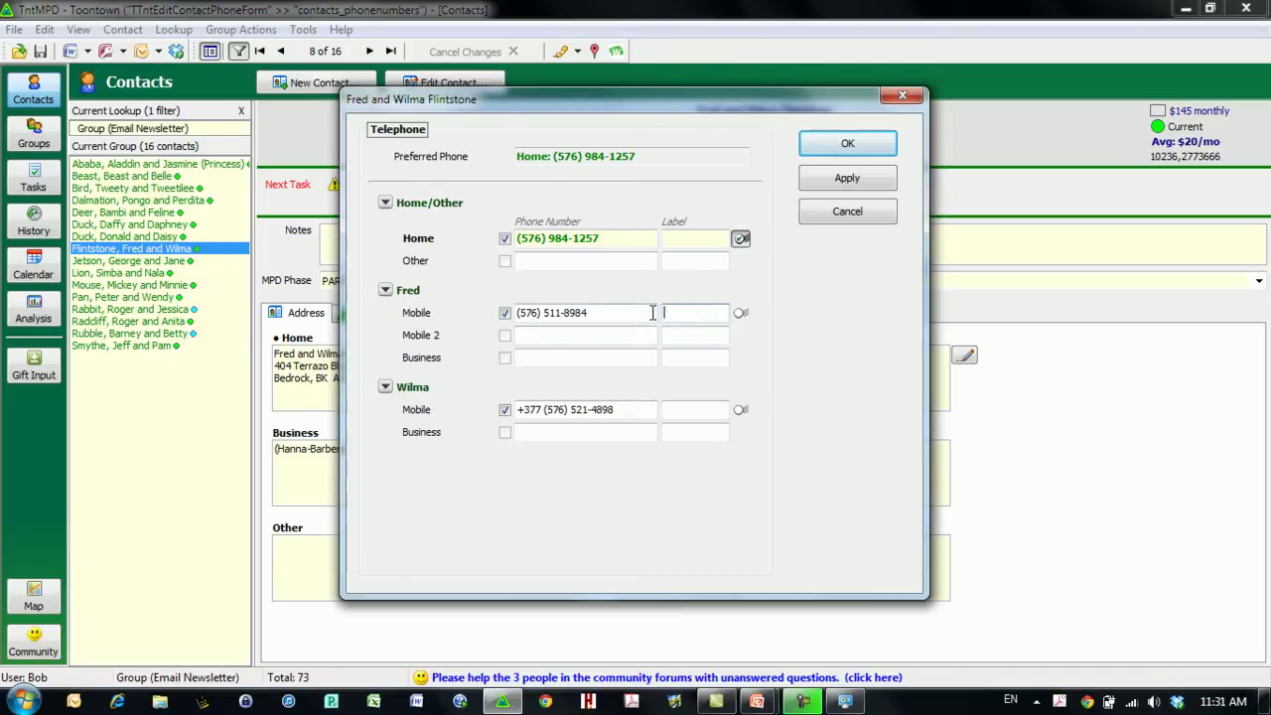
{"action": "left_click", "coordinate": [849, 146]}
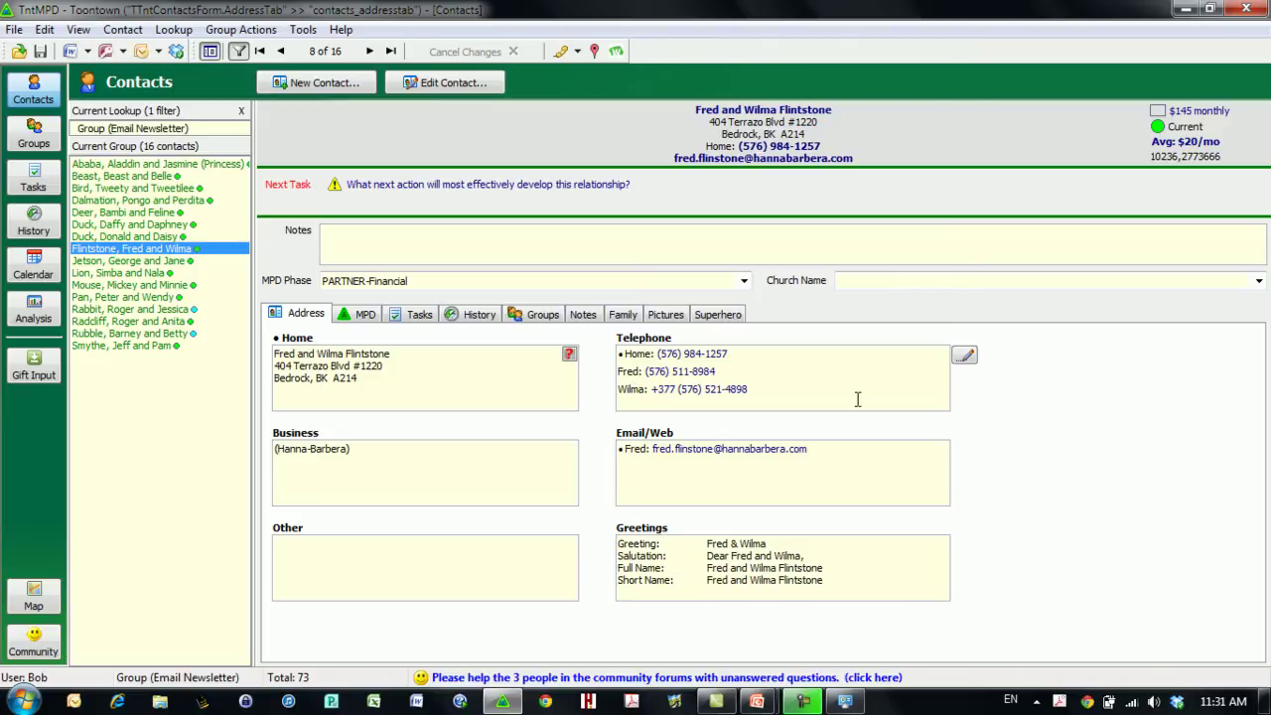
Enter the wife's e-mail address in her own Email field and save the contact's email details
{"action": "double_click", "coordinate": [886, 474]}
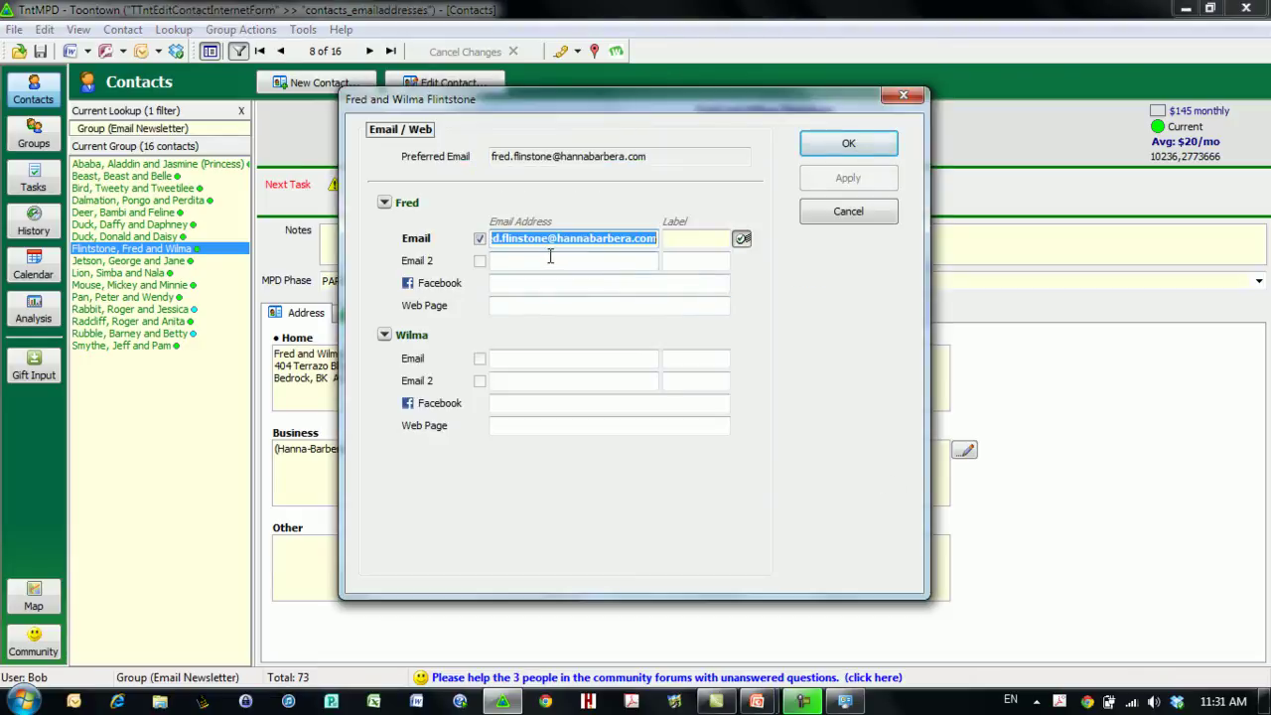
{"action": "left_click", "coordinate": [542, 358]}
{"action": "type", "text": "wi"}
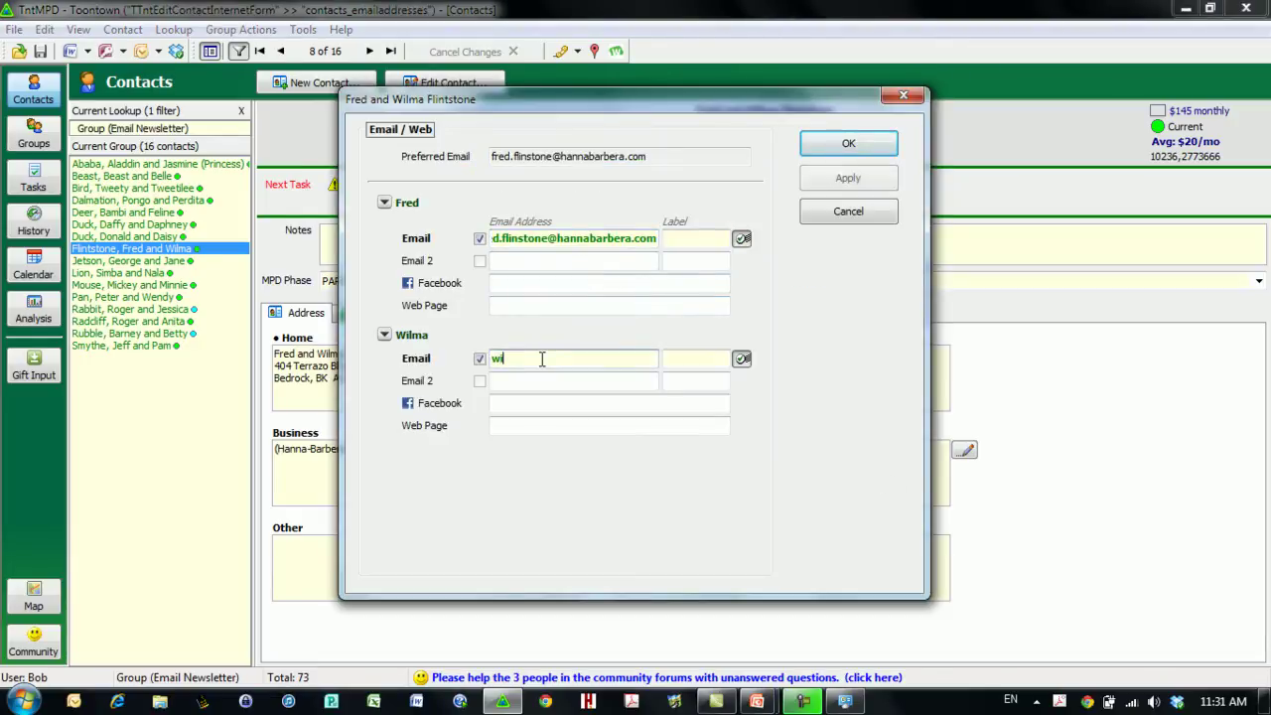
{"action": "type", "text": "lma.flintstone@"}
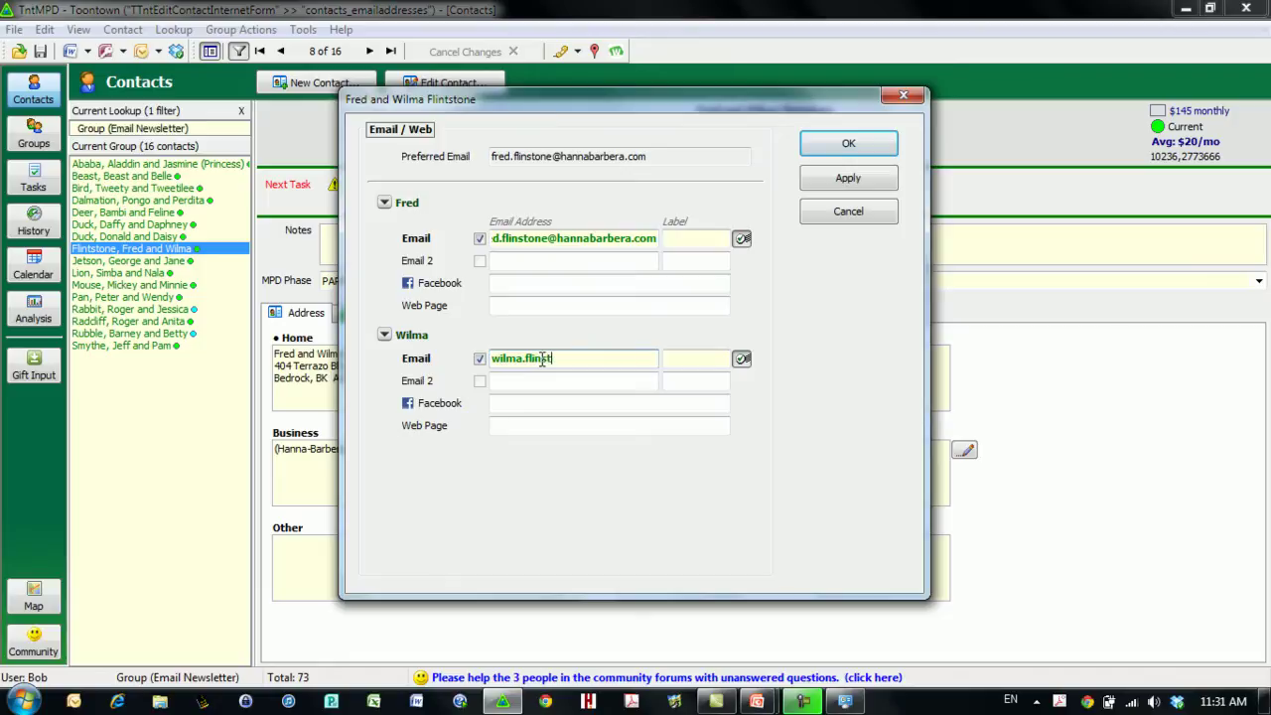
{"action": "type", "text": "toontown.org"}
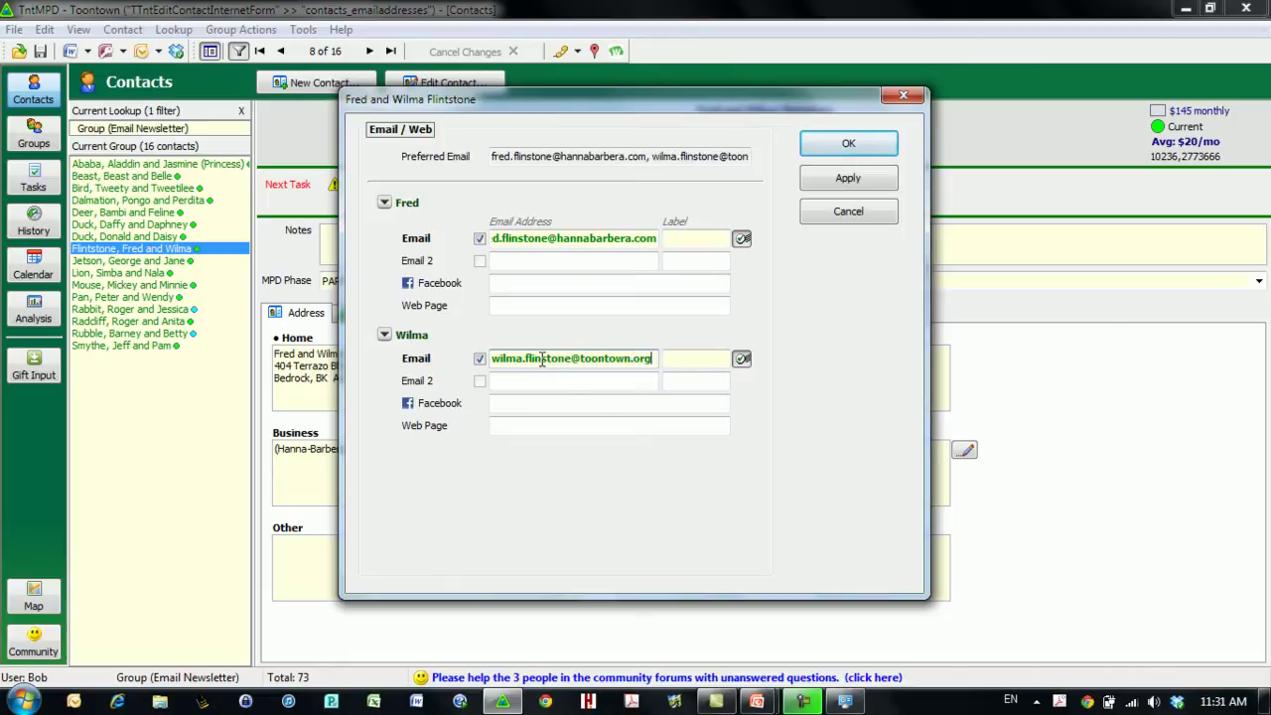
{"action": "key", "text": "Tab"}
{"action": "left_click", "coordinate": [864, 149]}
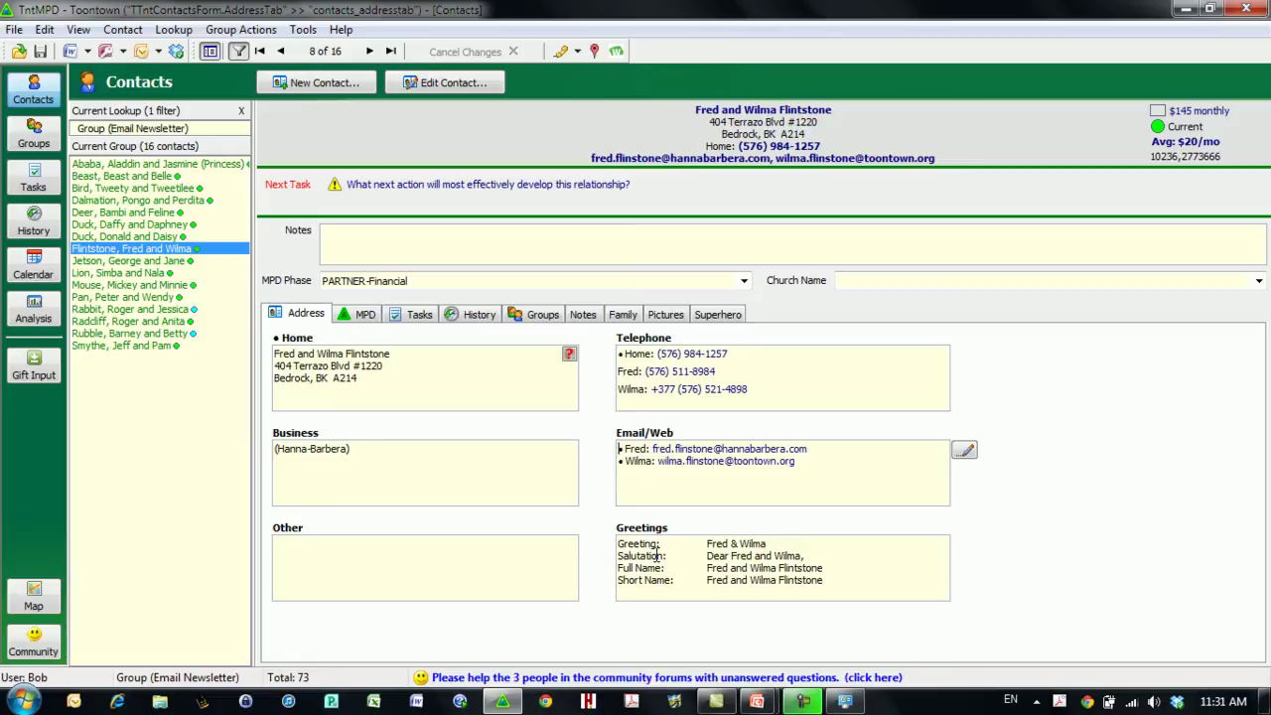
Enable Send Newsletter for the contact with the Email (w/ paper backup) option and save the record
{"action": "left_click", "coordinate": [376, 319]}
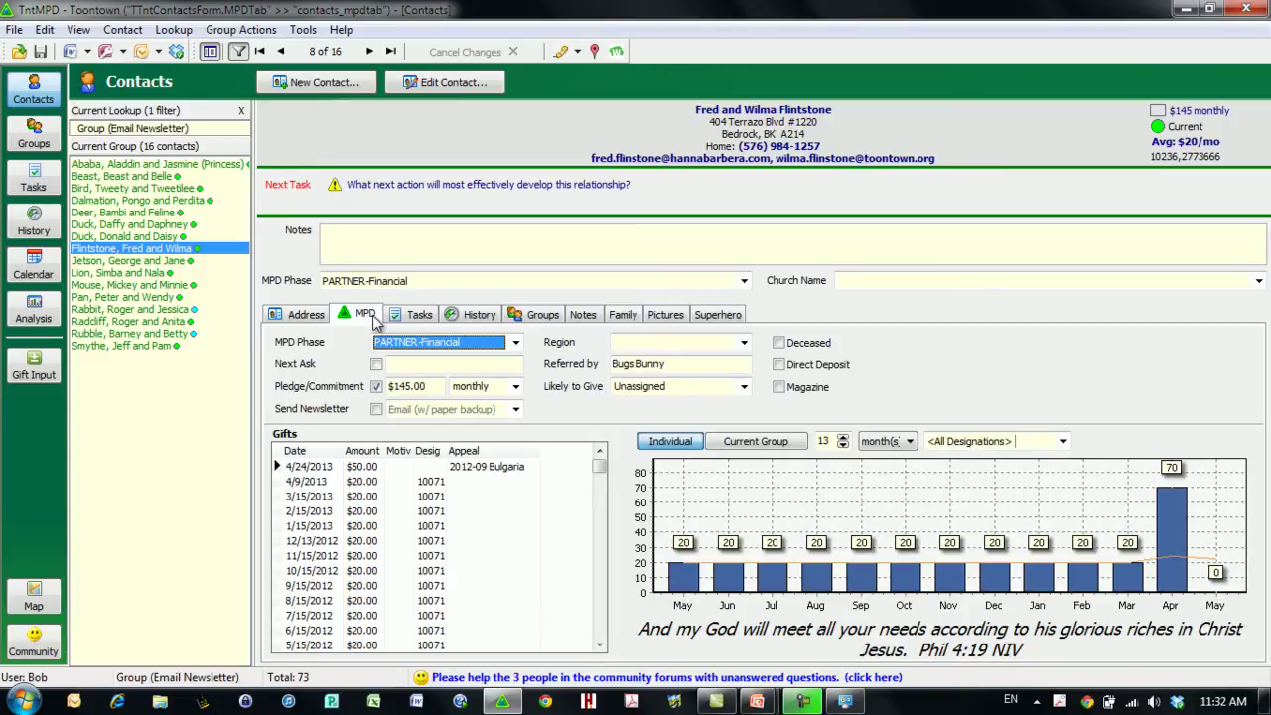
{"action": "left_click", "coordinate": [515, 411]}
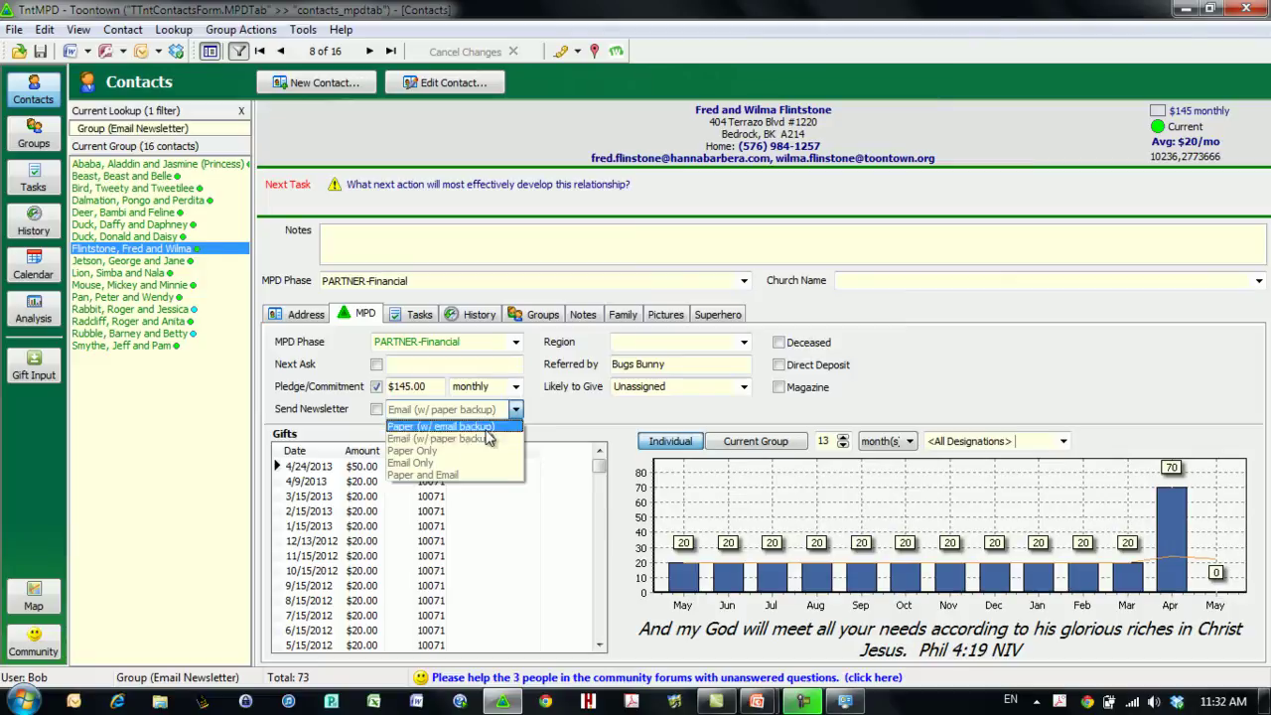
{"action": "left_click", "coordinate": [377, 409]}
{"action": "left_click", "coordinate": [377, 409]}
{"action": "left_click", "coordinate": [516, 409]}
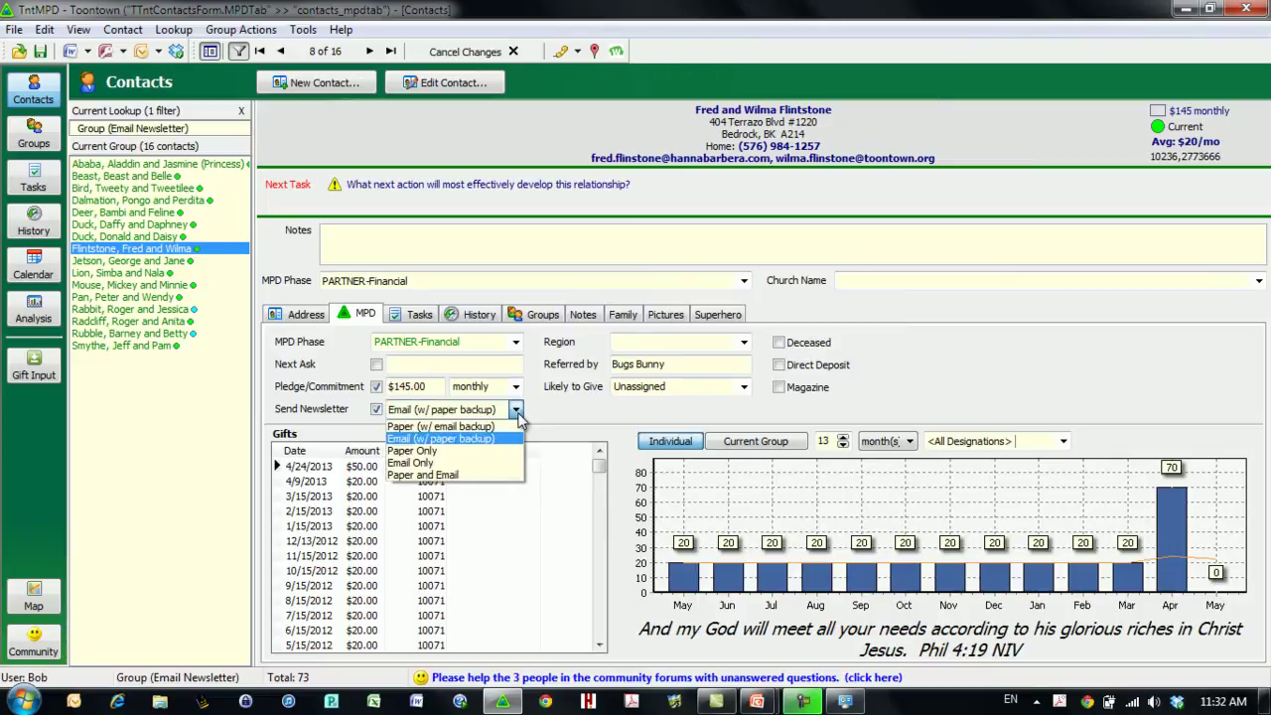
{"action": "left_click", "coordinate": [489, 475]}
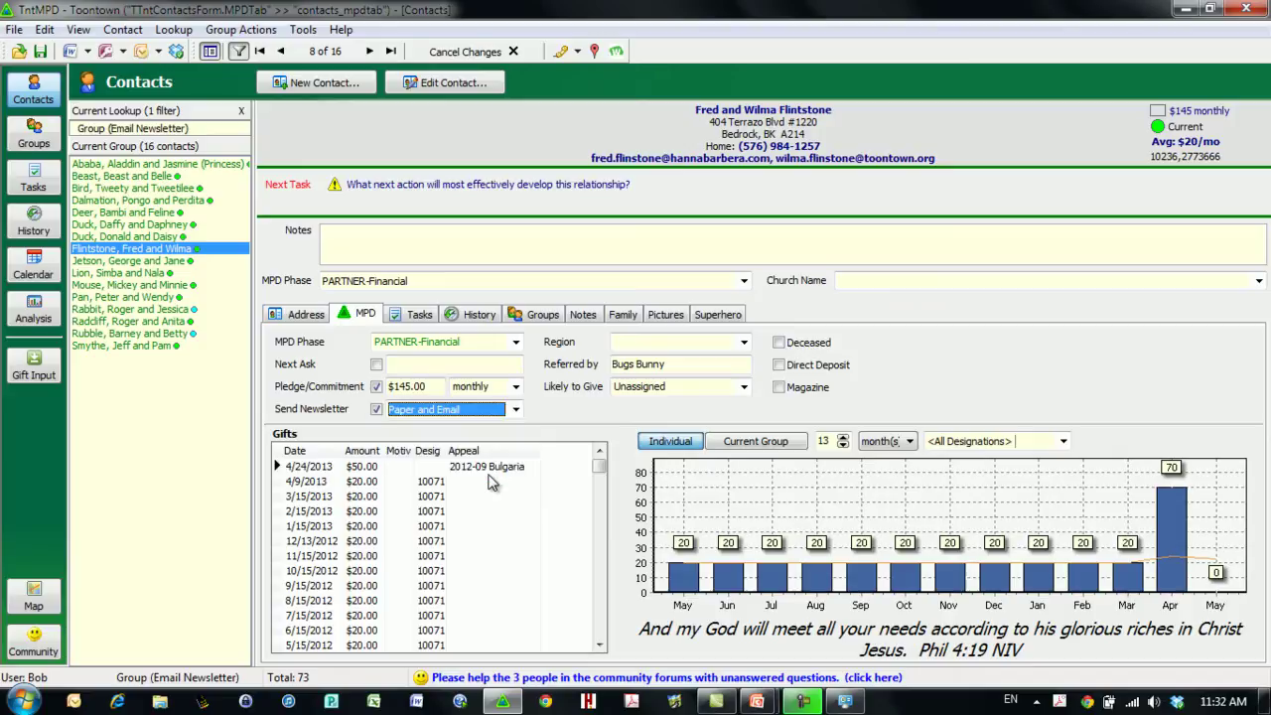
{"action": "left_click", "coordinate": [516, 410]}
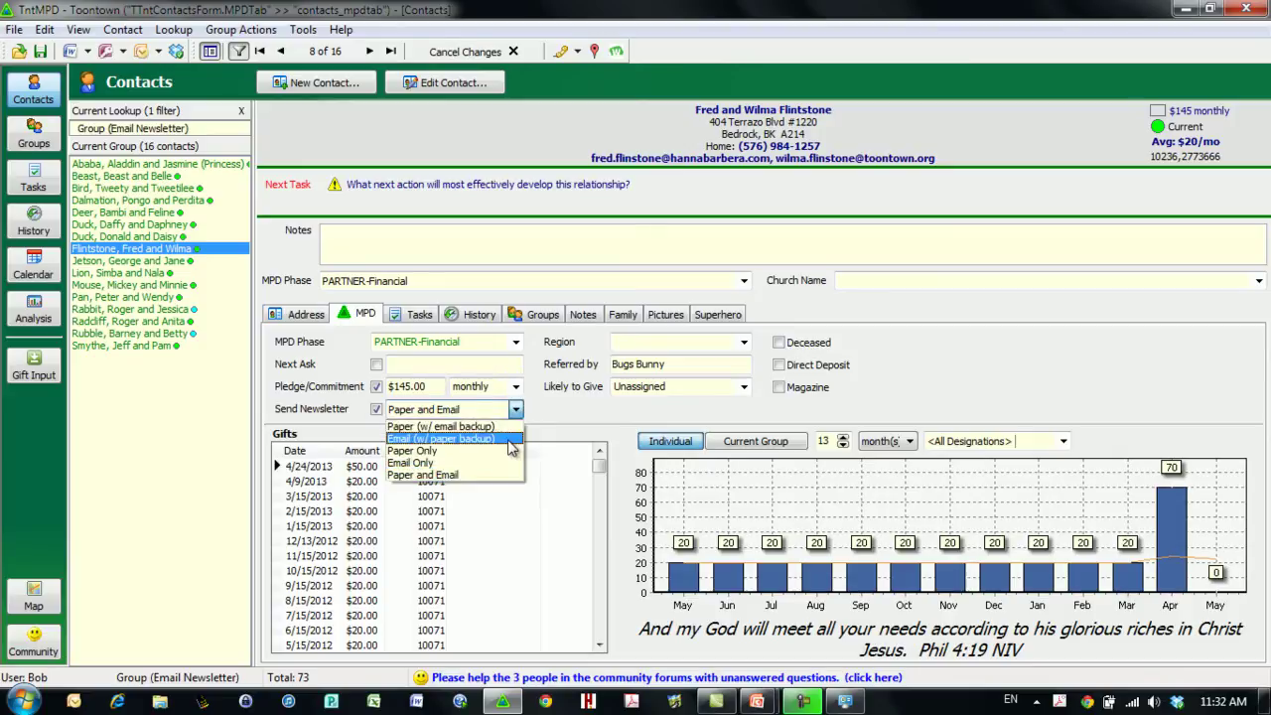
{"action": "left_click", "coordinate": [510, 439]}
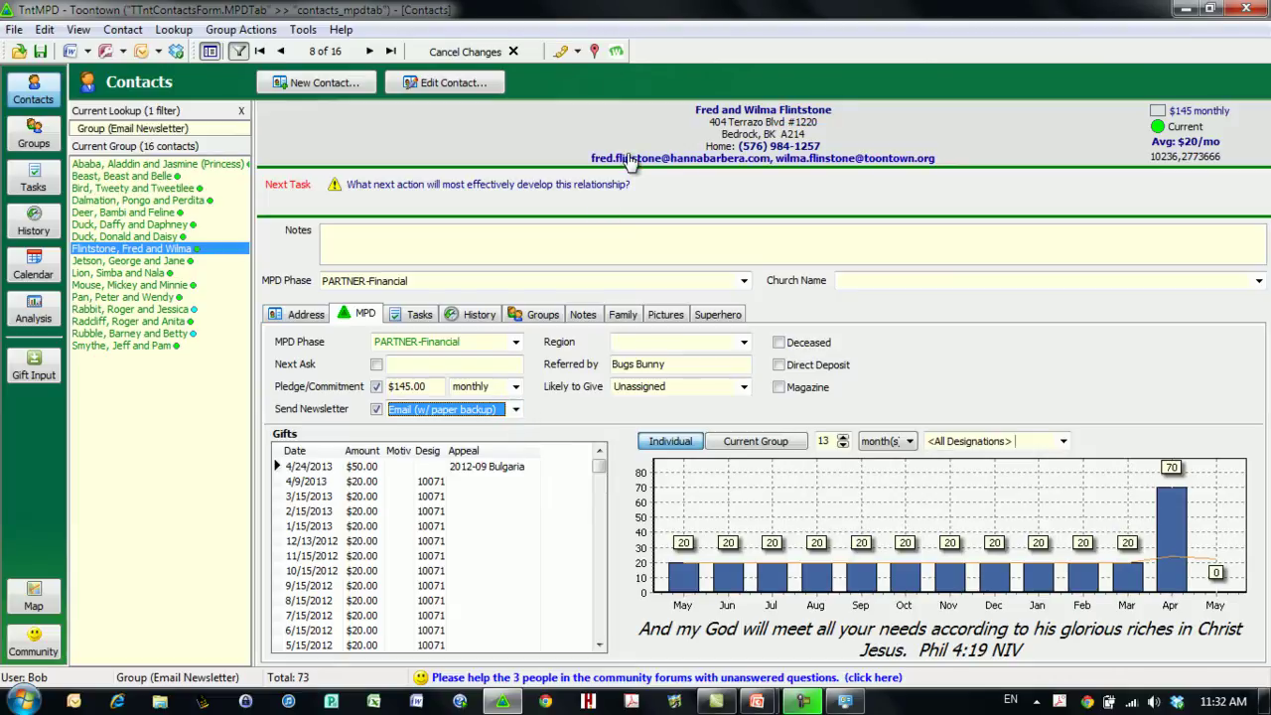
{"action": "left_click", "coordinate": [42, 53]}
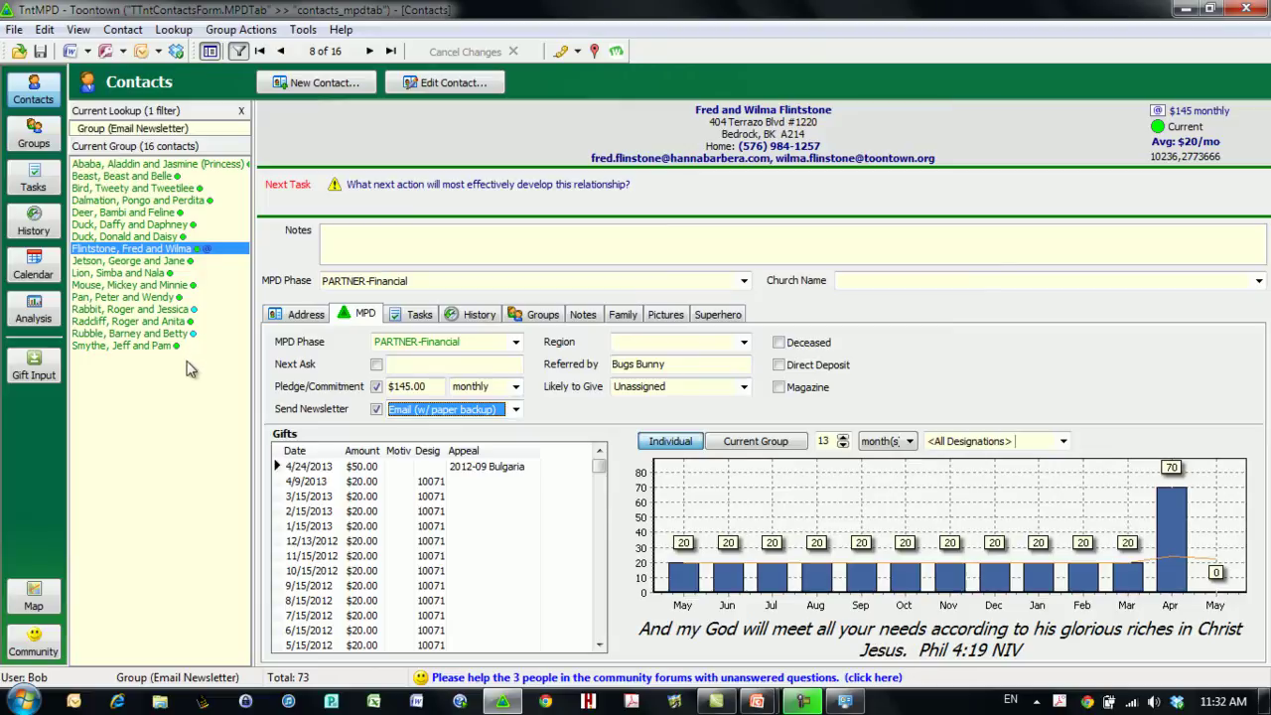
Look up the saved Email Newsletter group in the contacts view, browse several members, and return to the first one
{"action": "left_click", "coordinate": [34, 139]}
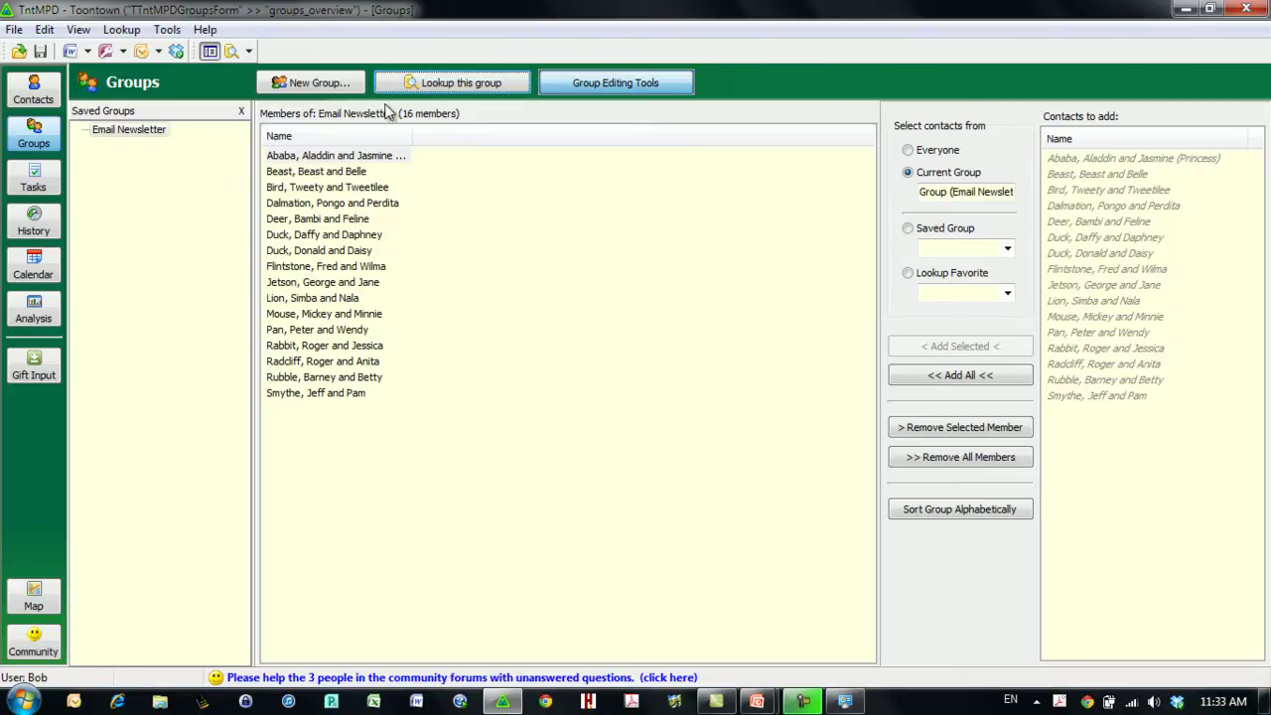
{"action": "left_click", "coordinate": [442, 84]}
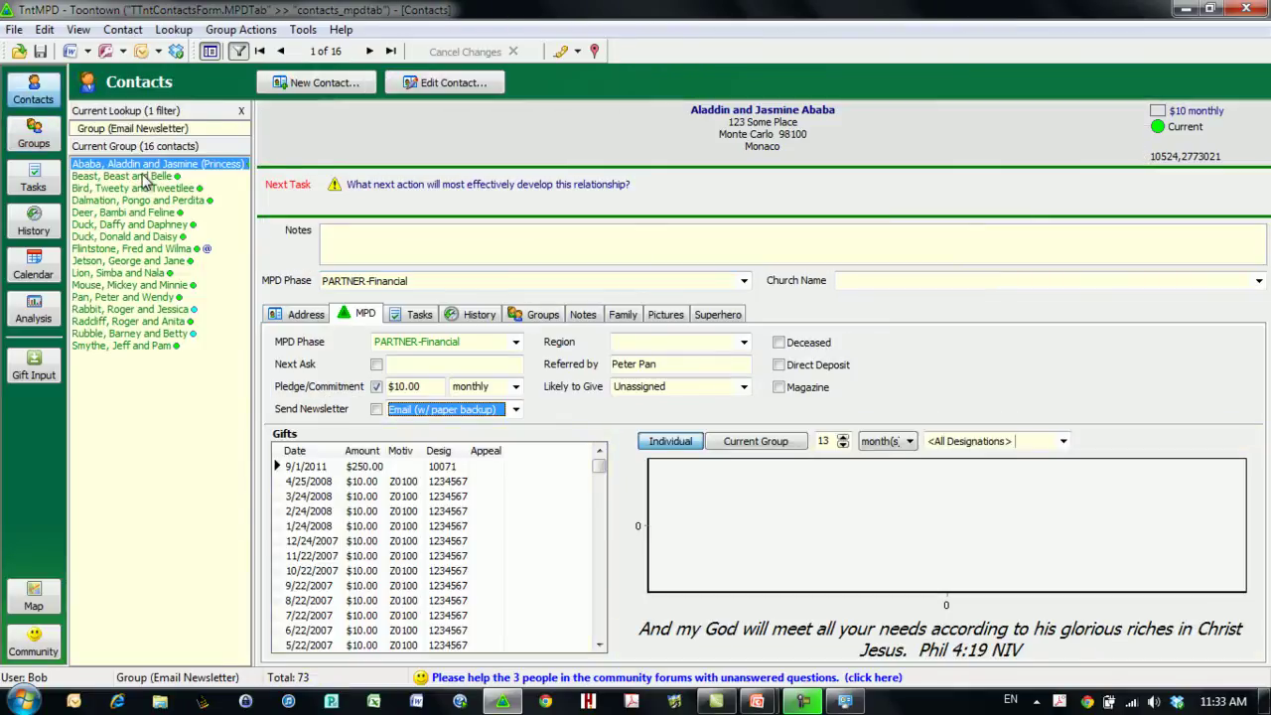
{"action": "left_click", "coordinate": [144, 179]}
{"action": "key", "text": "Down"}
{"action": "key", "text": "Down"}
{"action": "key", "text": "Down"}
{"action": "key", "text": "Down"}
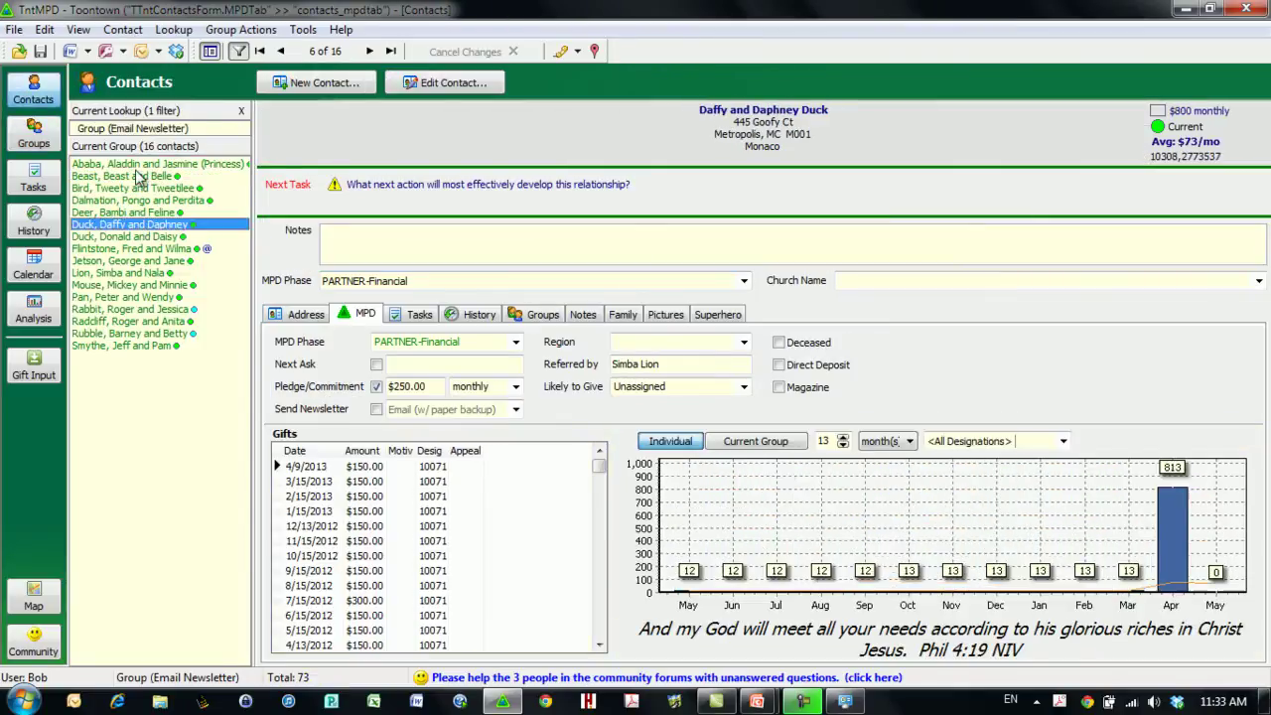
{"action": "left_click", "coordinate": [128, 165]}
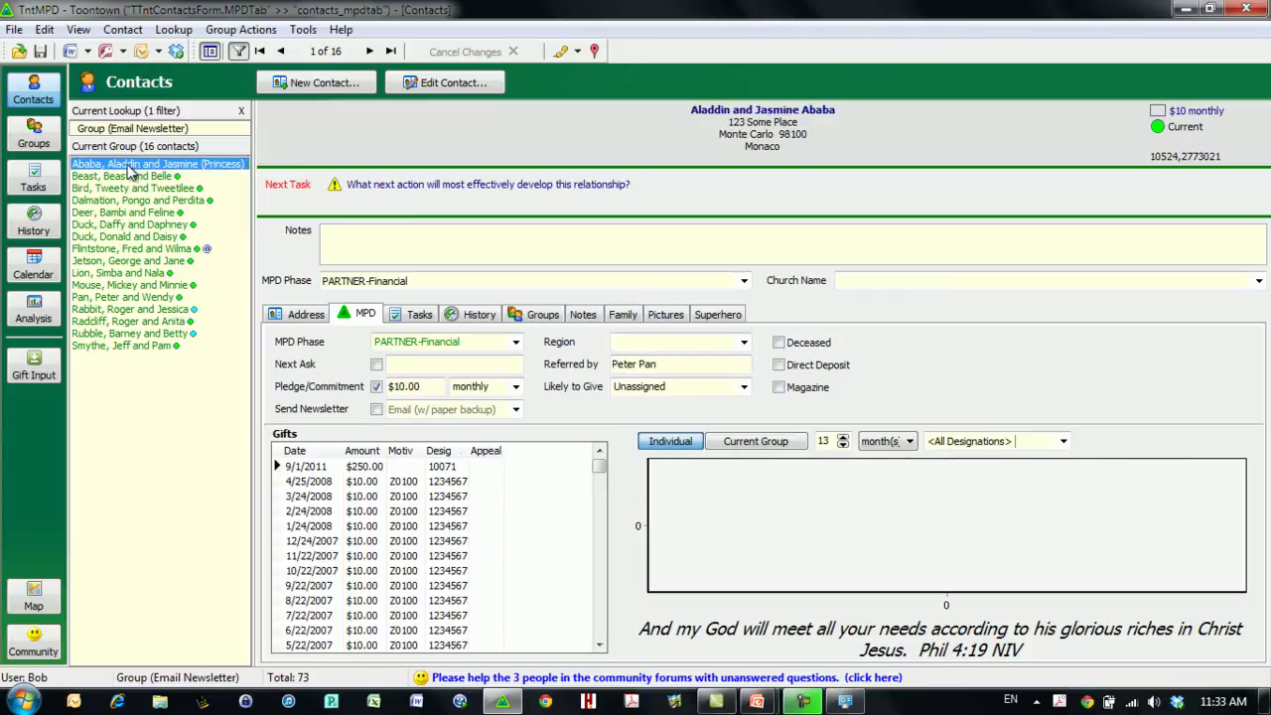
Mass change the Newsletter Media Preference field to Email (w/ paper backup) for every contact in the Email Newsletter group
{"action": "left_click", "coordinate": [238, 29]}
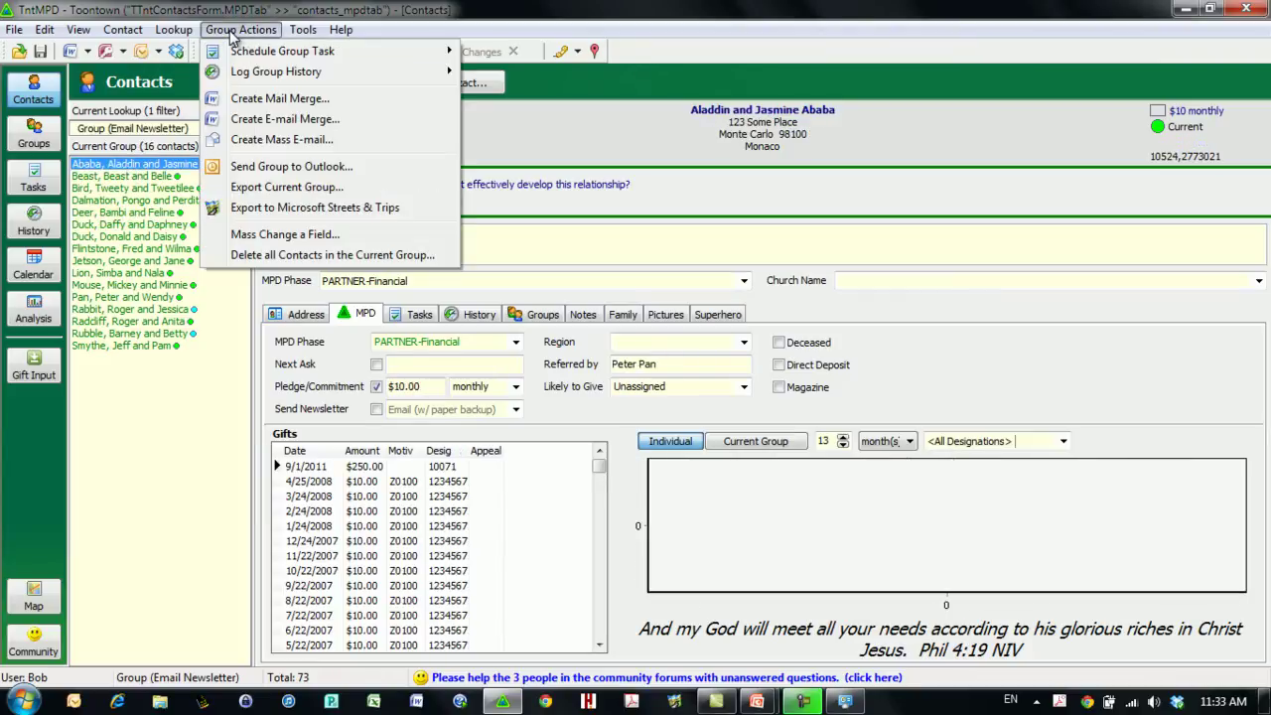
{"action": "left_click", "coordinate": [373, 243]}
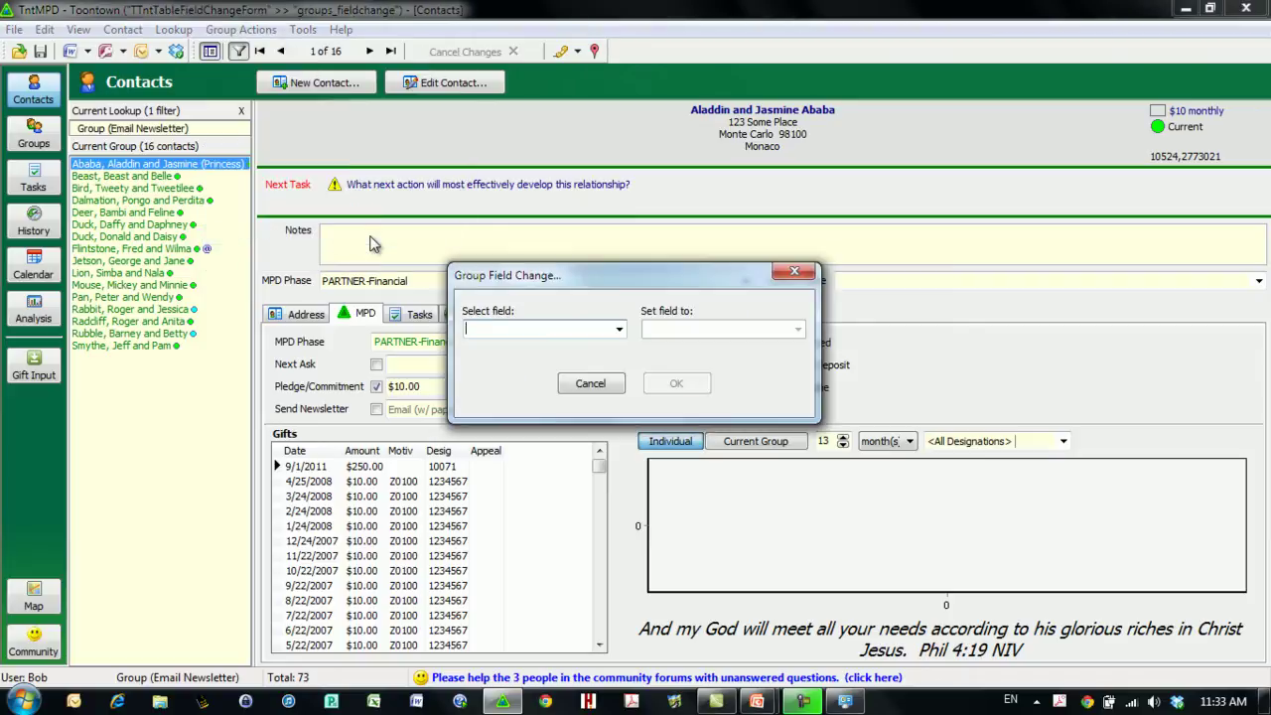
{"action": "type", "text": "Newsletter Media Preference"}
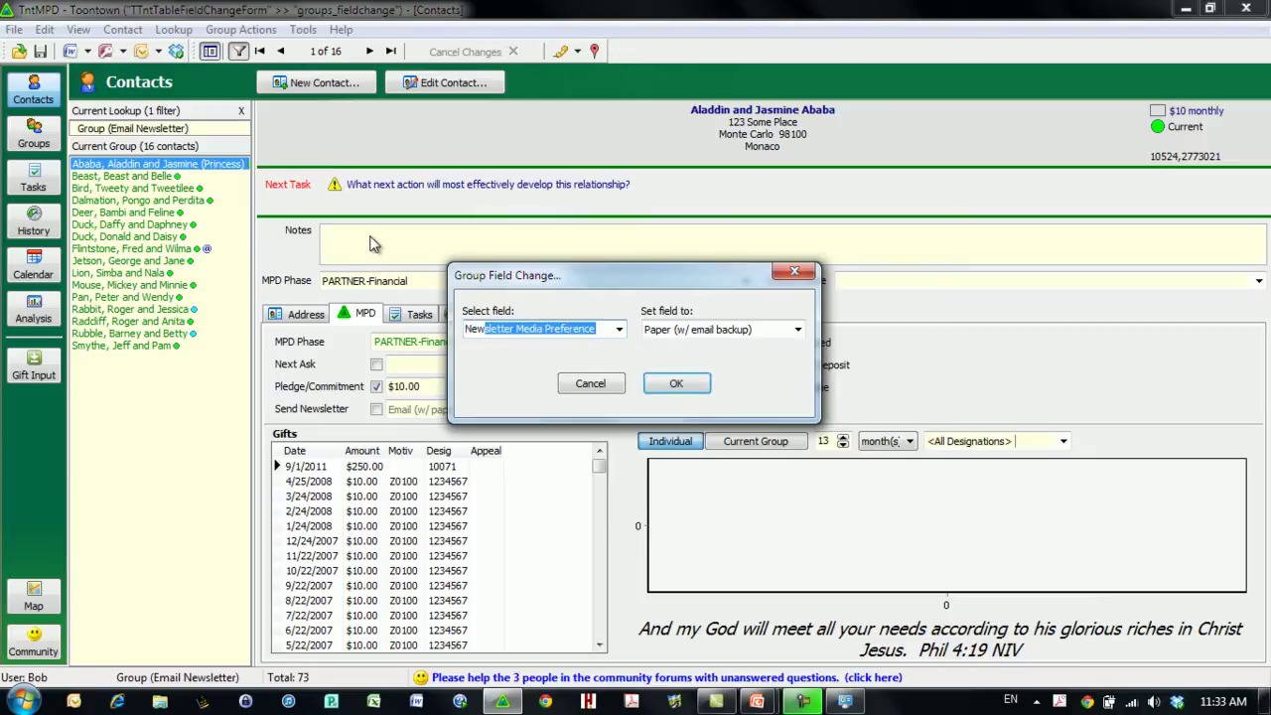
{"action": "left_click", "coordinate": [799, 330]}
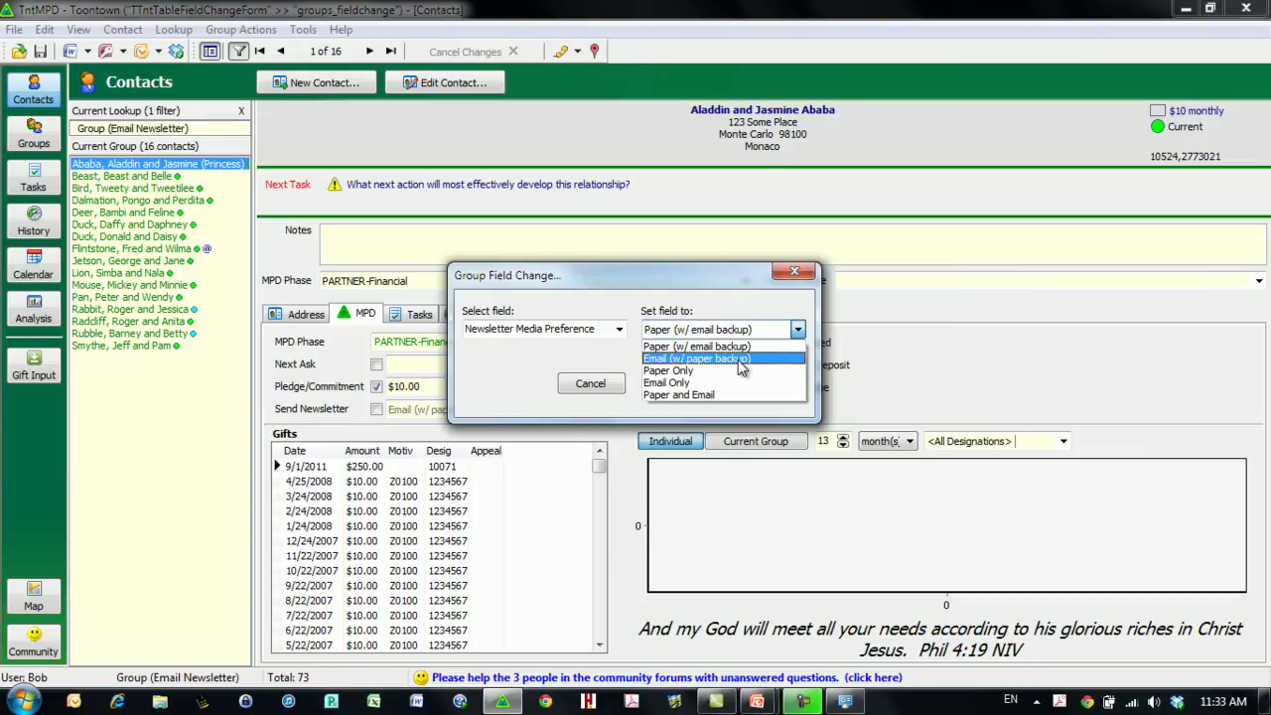
{"action": "left_click", "coordinate": [741, 368]}
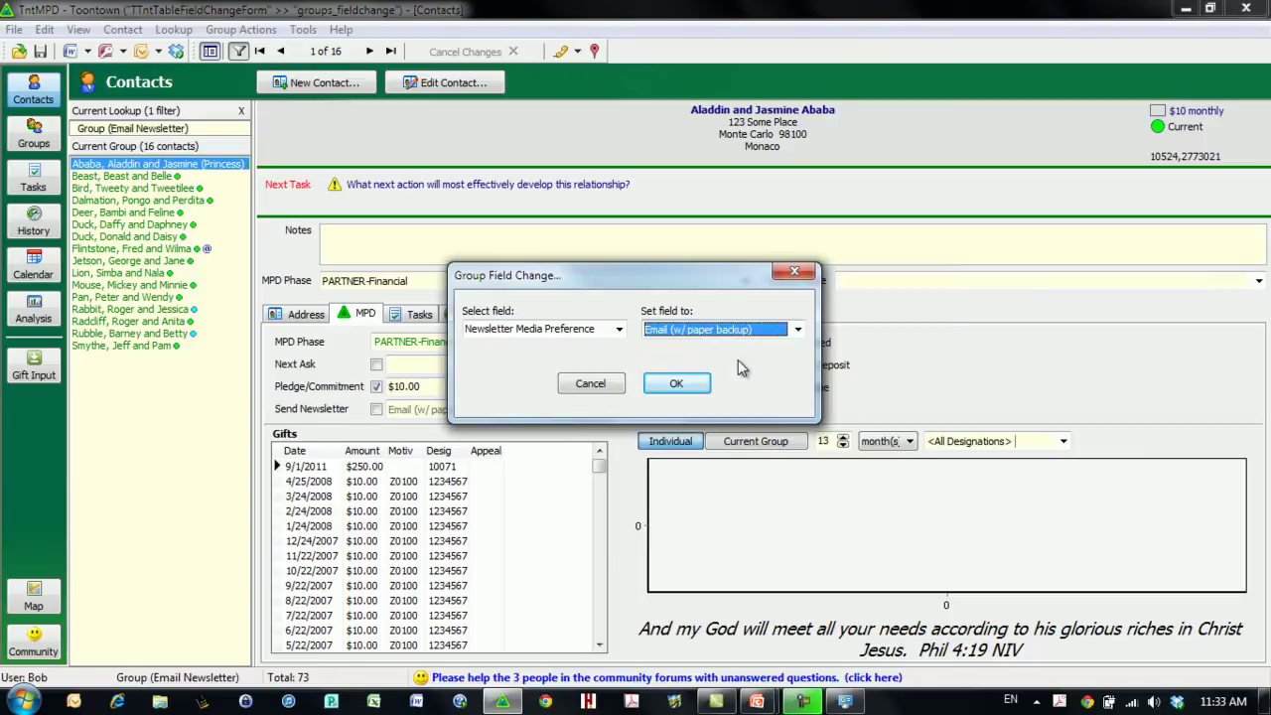
{"action": "left_click", "coordinate": [673, 385]}
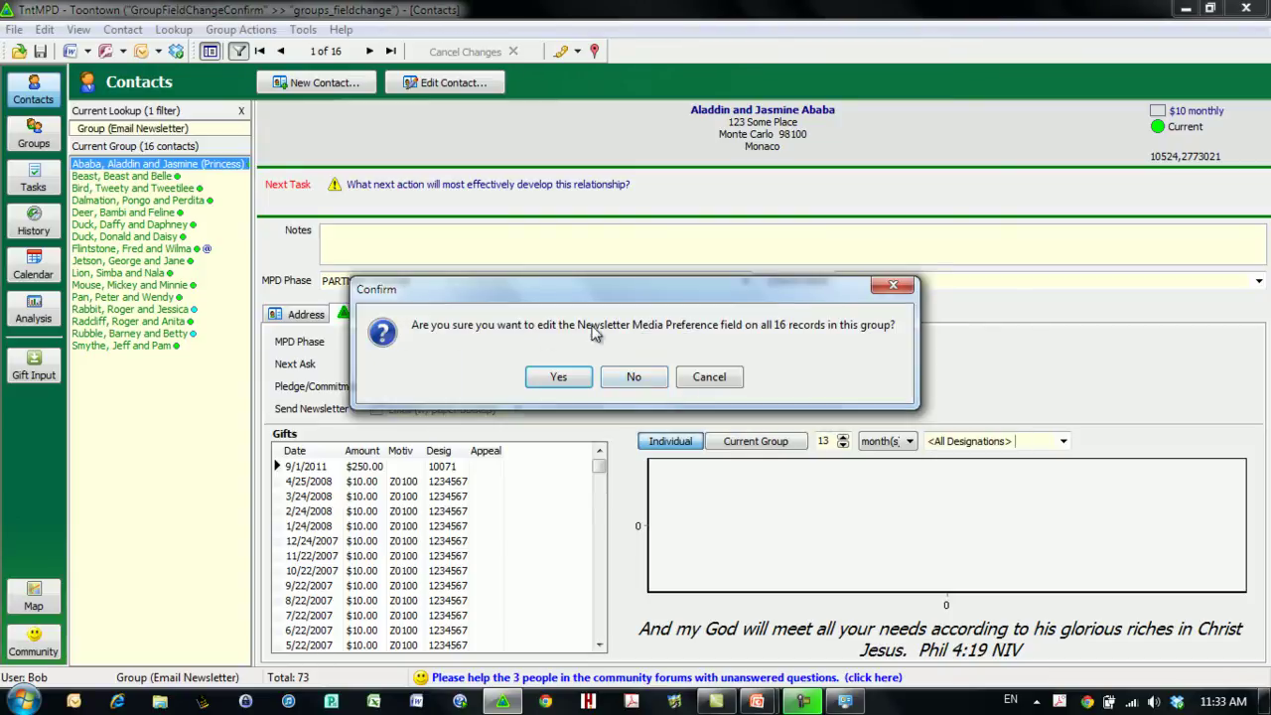
{"action": "left_click", "coordinate": [566, 382]}
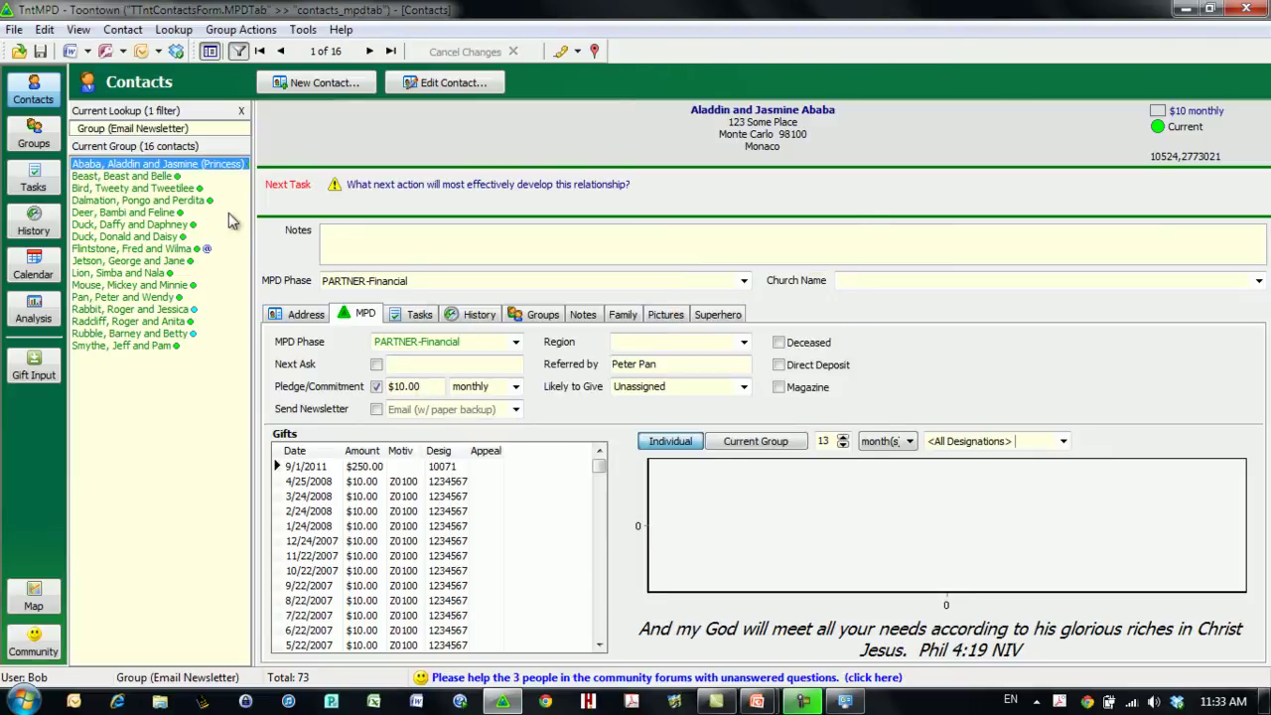
Mass change the Send Newsletter field to True for every contact in the Email Newsletter group
{"action": "left_click", "coordinate": [247, 29]}
{"action": "left_click", "coordinate": [317, 235]}
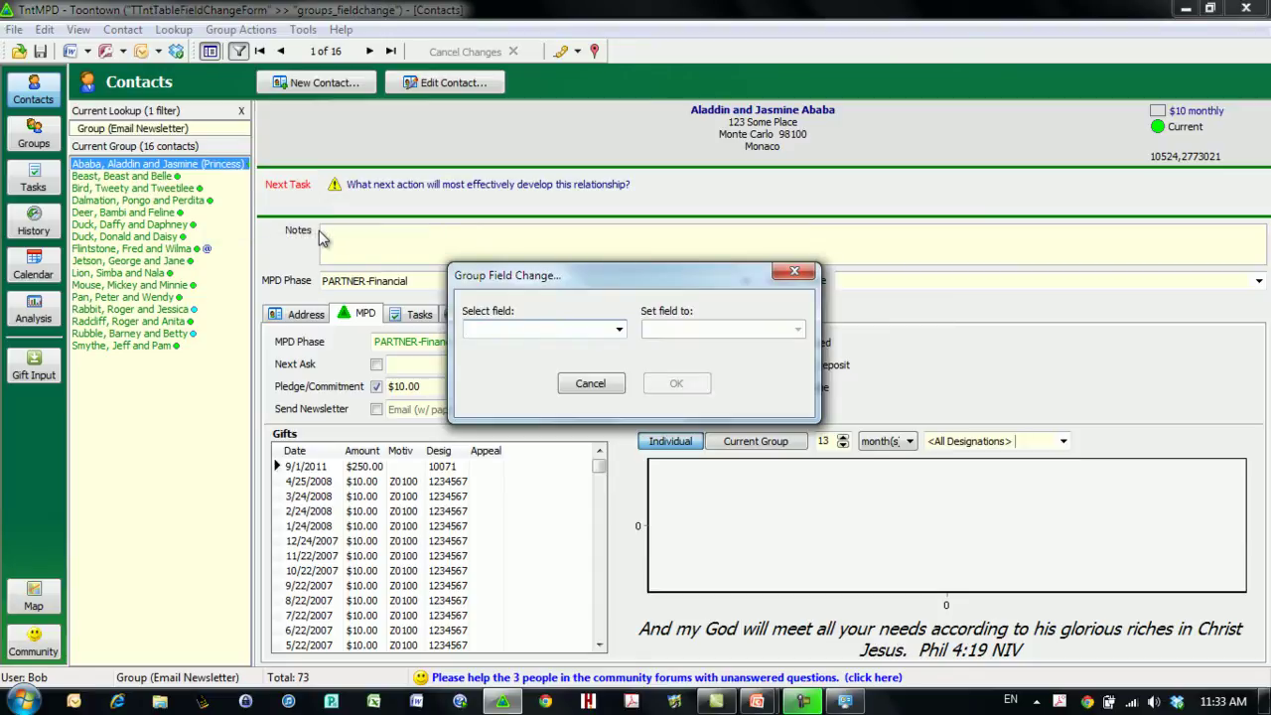
{"action": "type", "text": "Send Newsletter"}
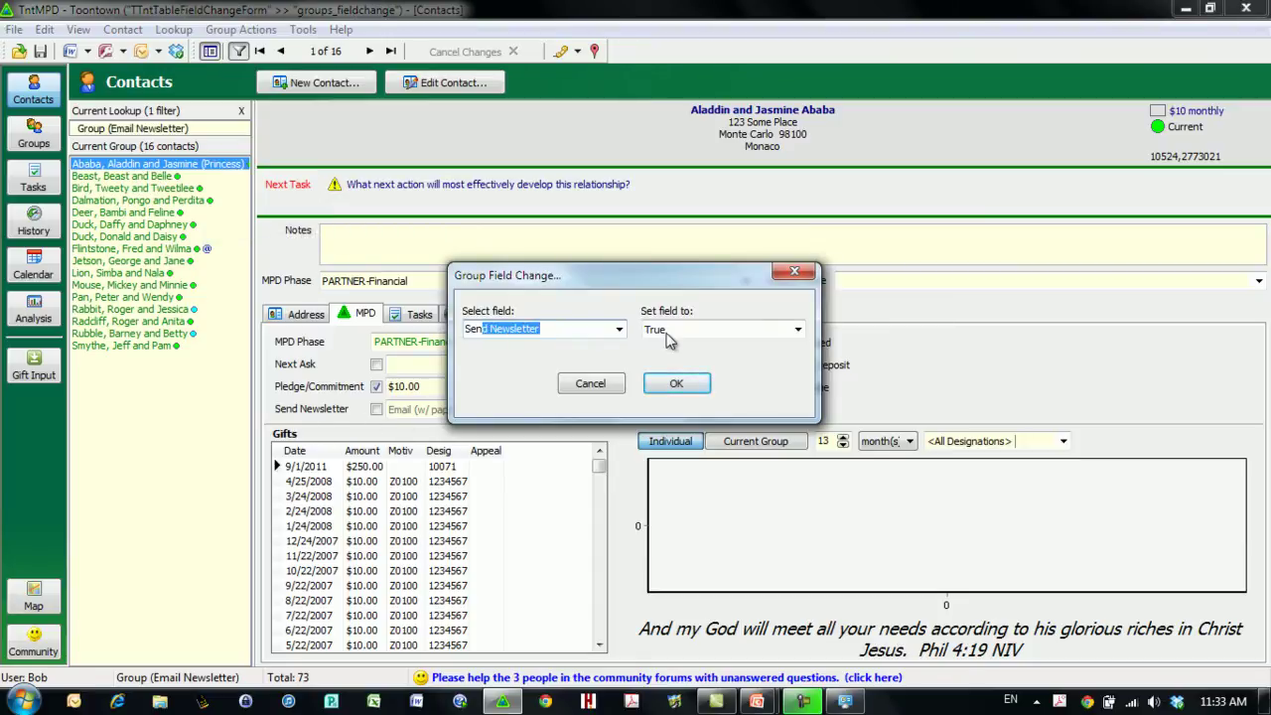
{"action": "left_click", "coordinate": [685, 384]}
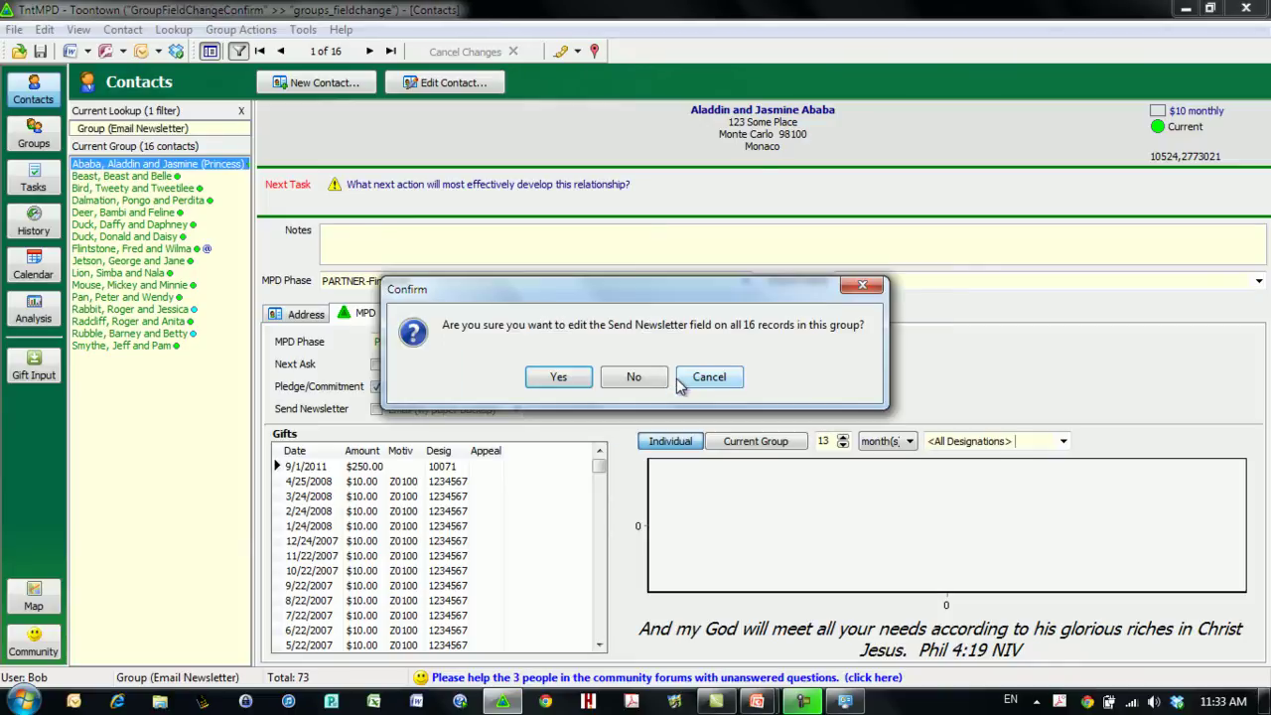
{"action": "left_click", "coordinate": [571, 383]}
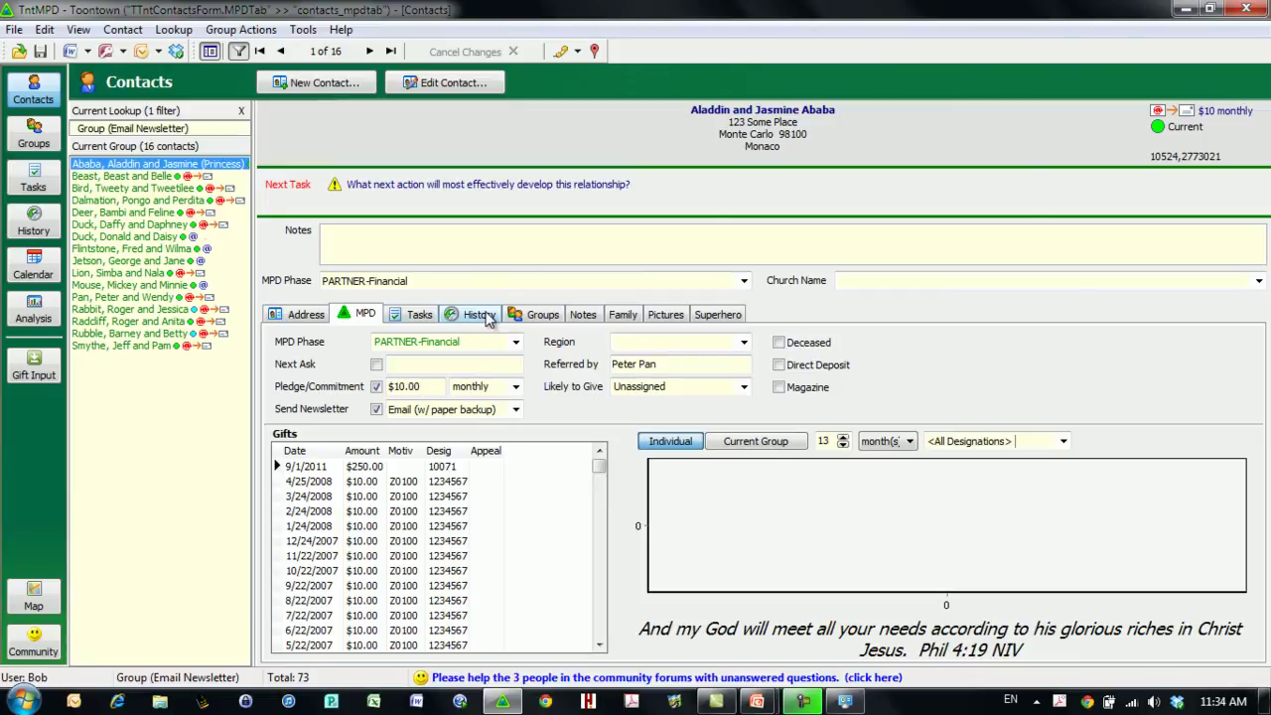
Examine the first contact's family details and Superhero custom fields, including the label prompt for User 3, without changing anything
{"action": "left_click", "coordinate": [622, 318]}
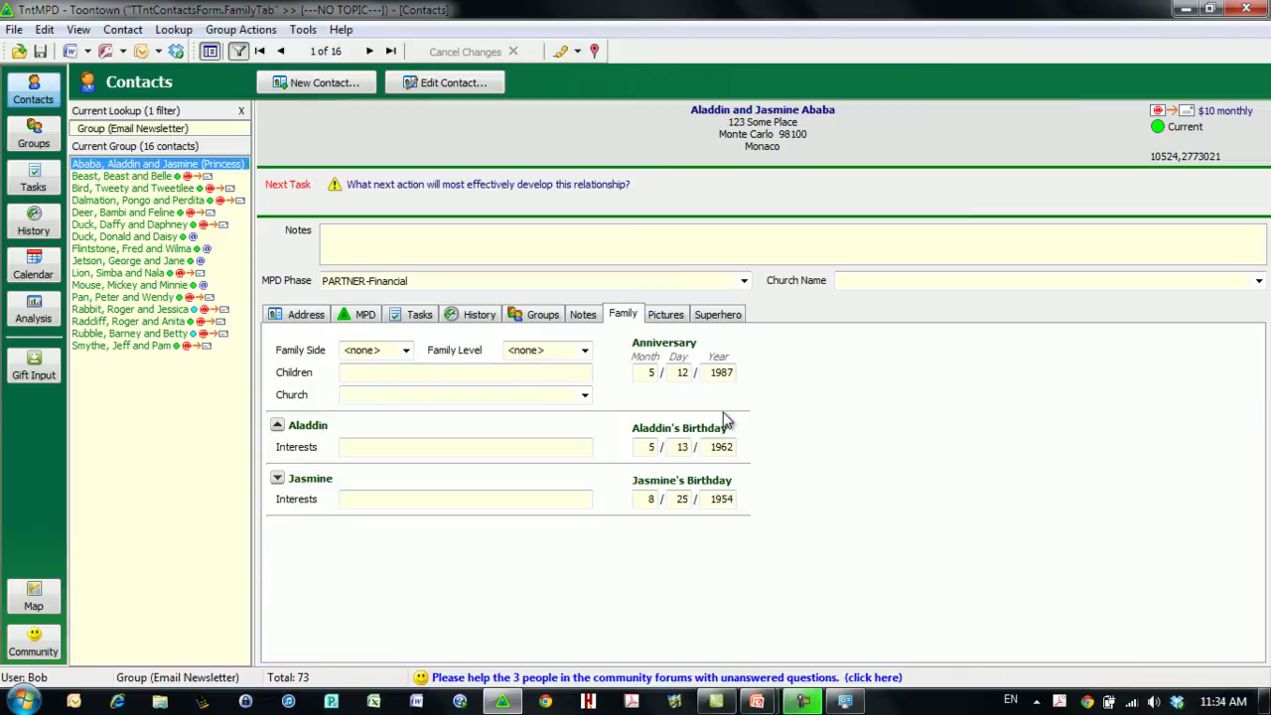
{"action": "left_click", "coordinate": [279, 425]}
{"action": "left_click", "coordinate": [373, 491]}
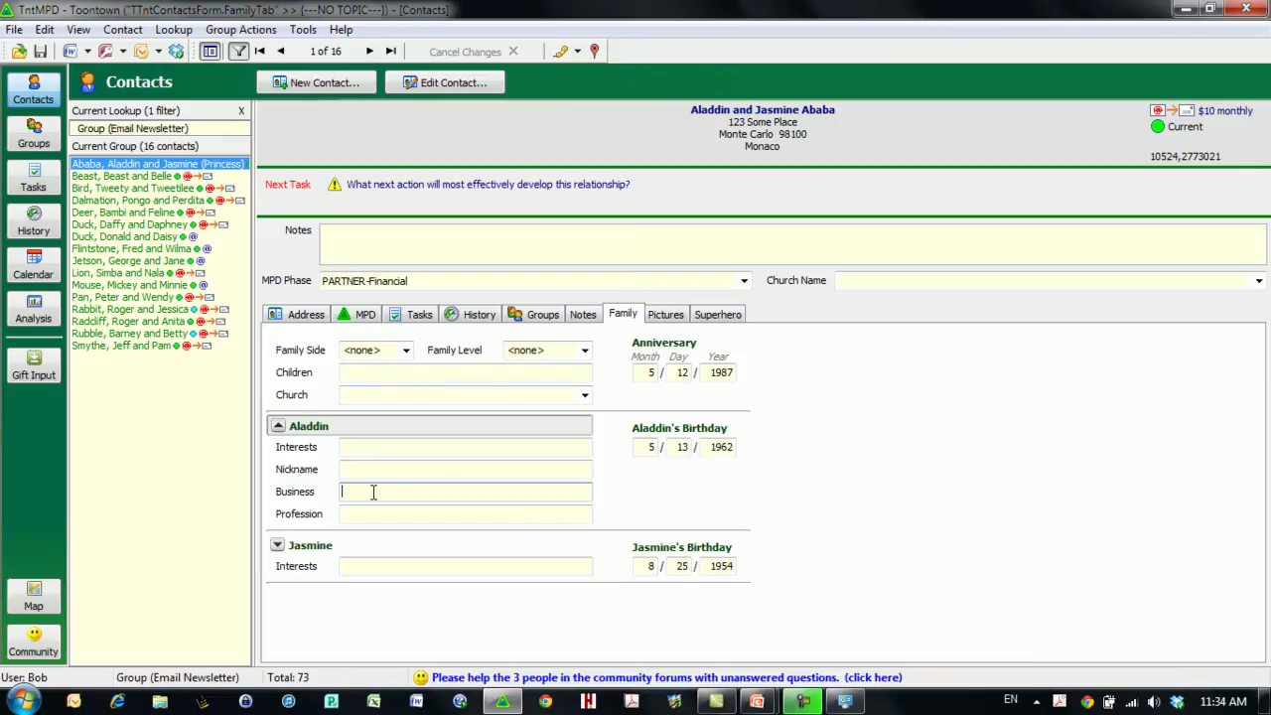
{"action": "left_click", "coordinate": [730, 320]}
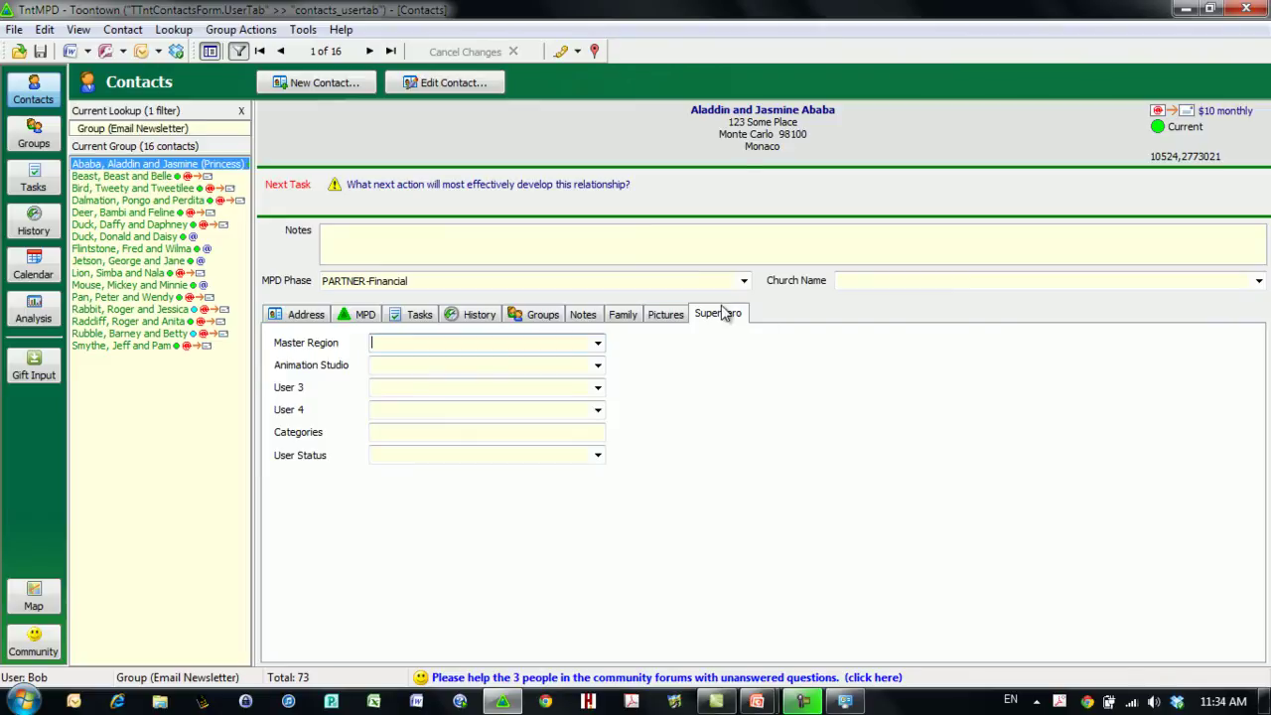
{"action": "double_click", "coordinate": [291, 391]}
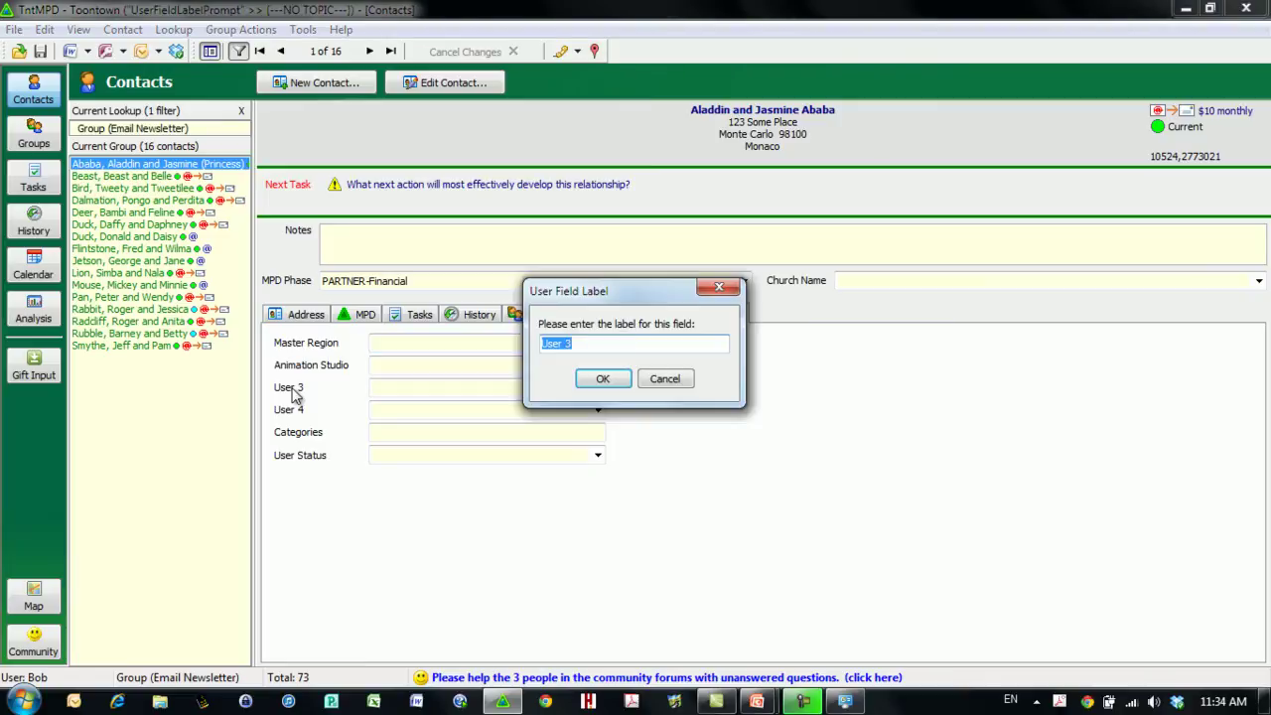
{"action": "left_click", "coordinate": [664, 379]}
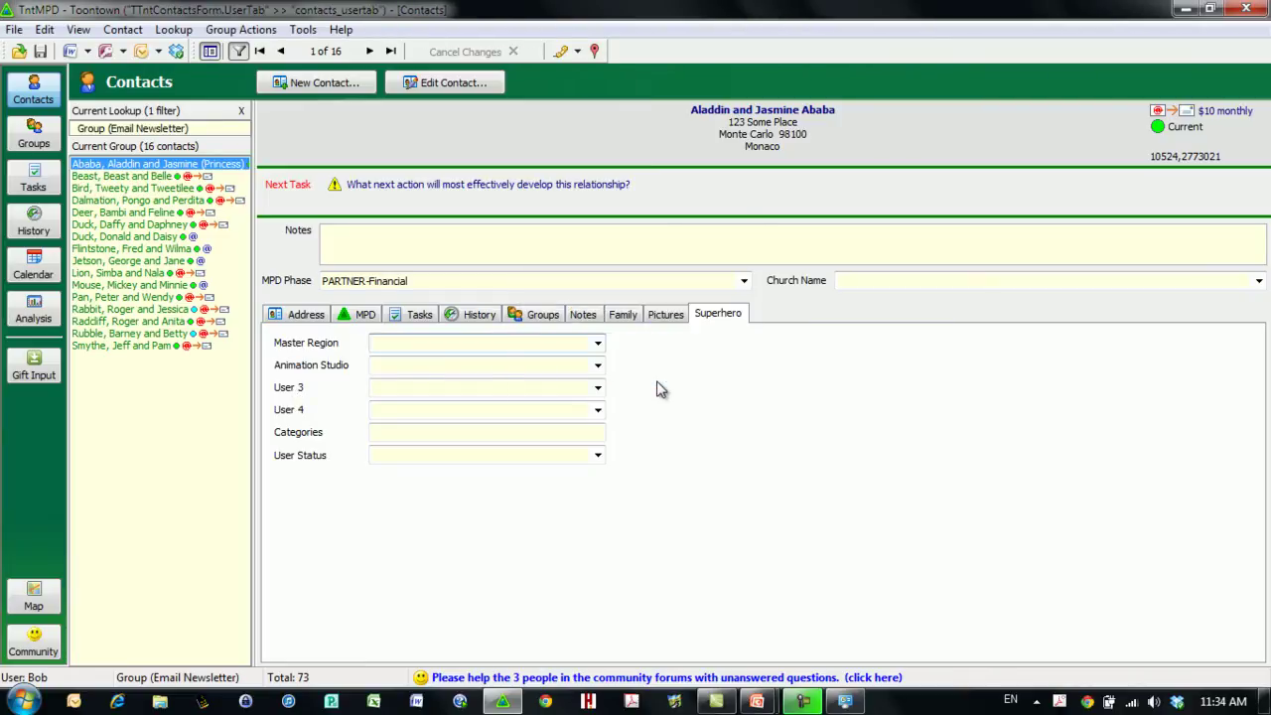
Clear the Email Newsletter lookup to list everyone, and select the First Pedestrian Church contact
{"action": "left_click", "coordinate": [34, 89]}
{"action": "left_click", "coordinate": [238, 52]}
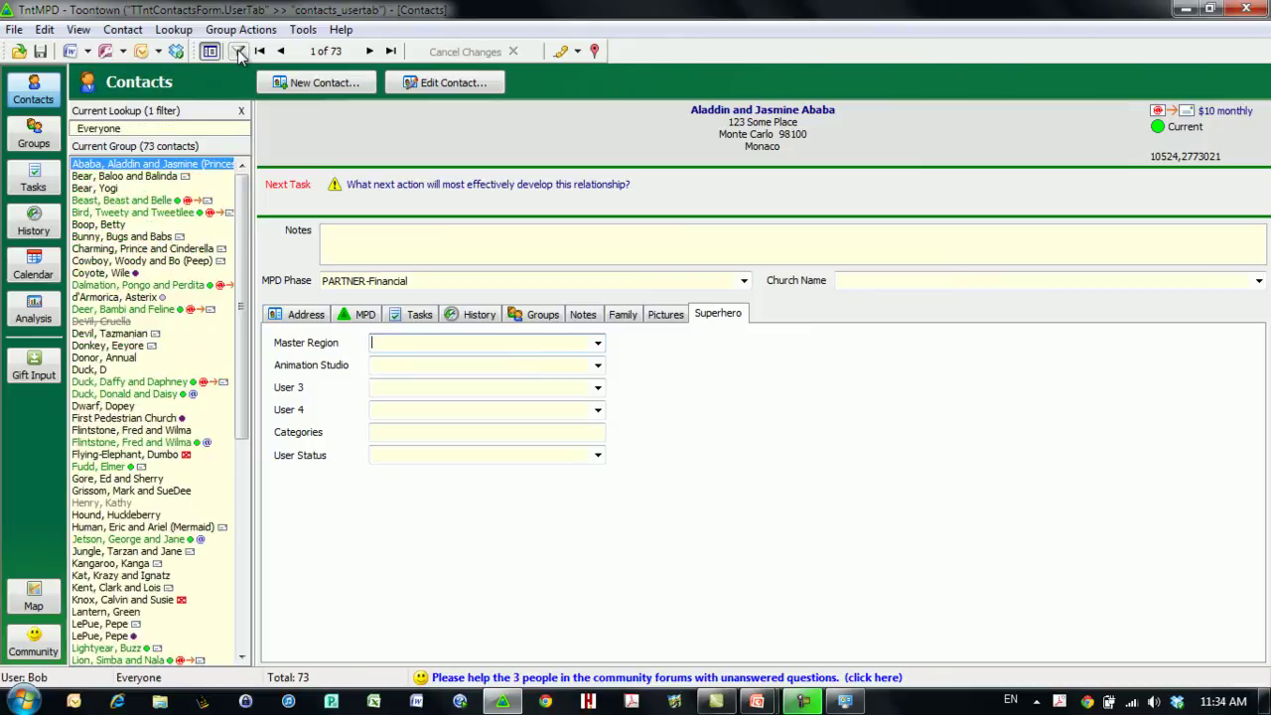
{"action": "left_click", "coordinate": [126, 421]}
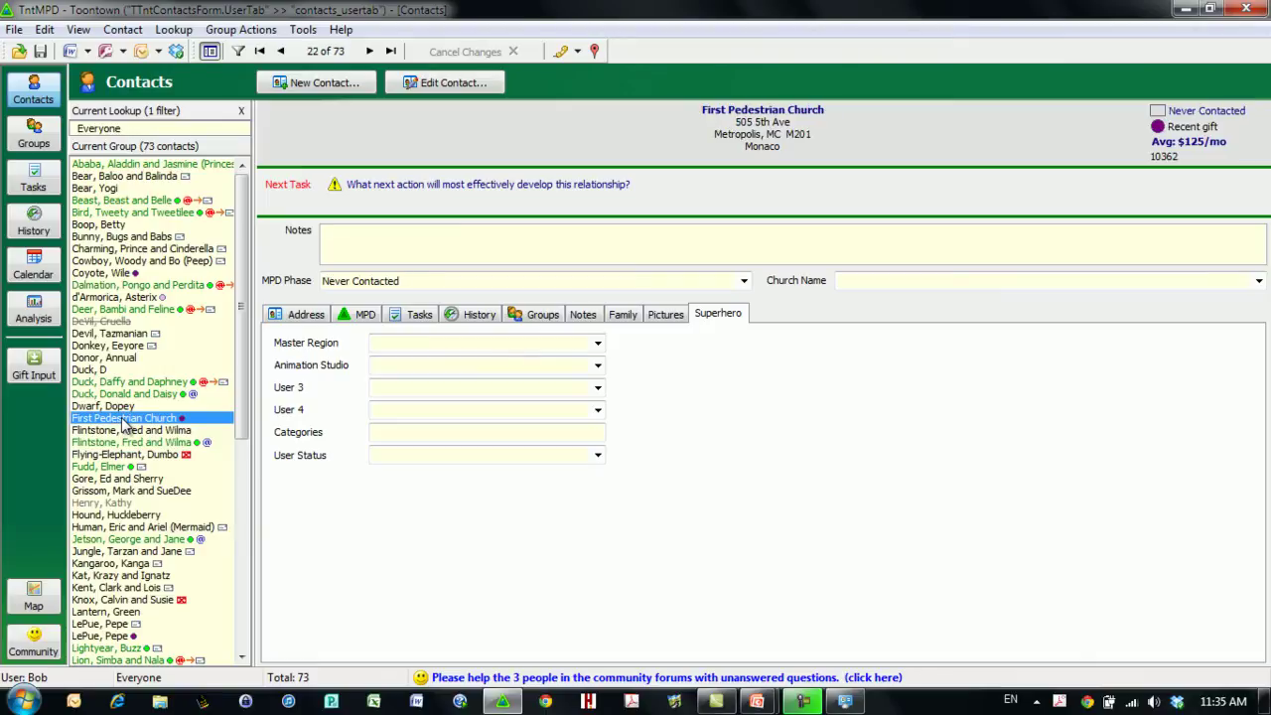
Enter the pastor's name as the contact person for First Pedestrian Church and save the record
{"action": "left_click", "coordinate": [427, 88]}
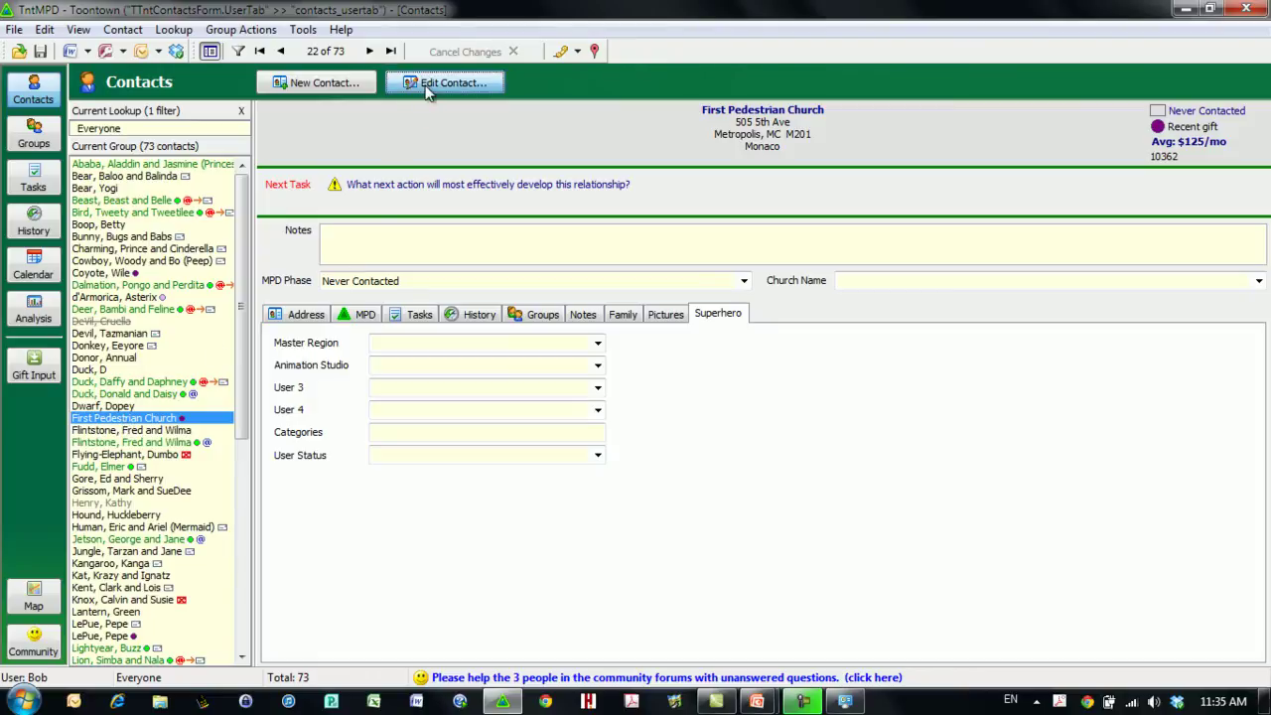
{"action": "left_click", "coordinate": [548, 203]}
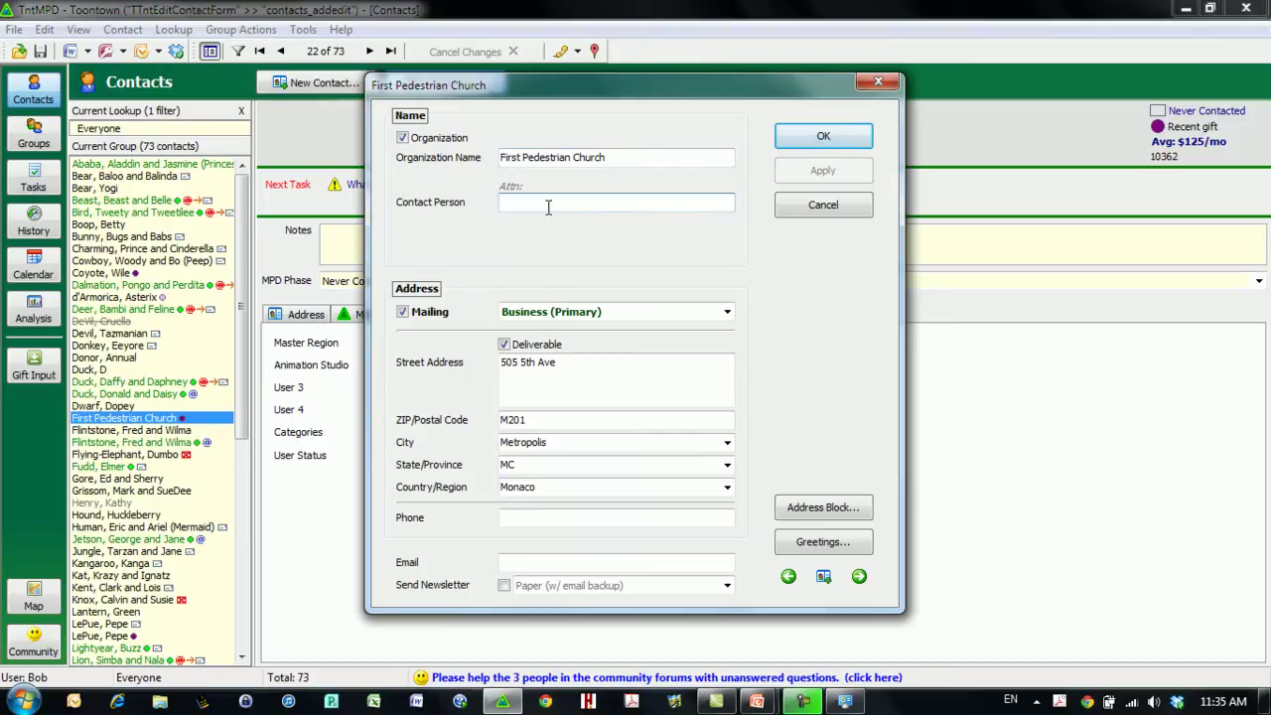
{"action": "type", "text": "Pastor Fr"}
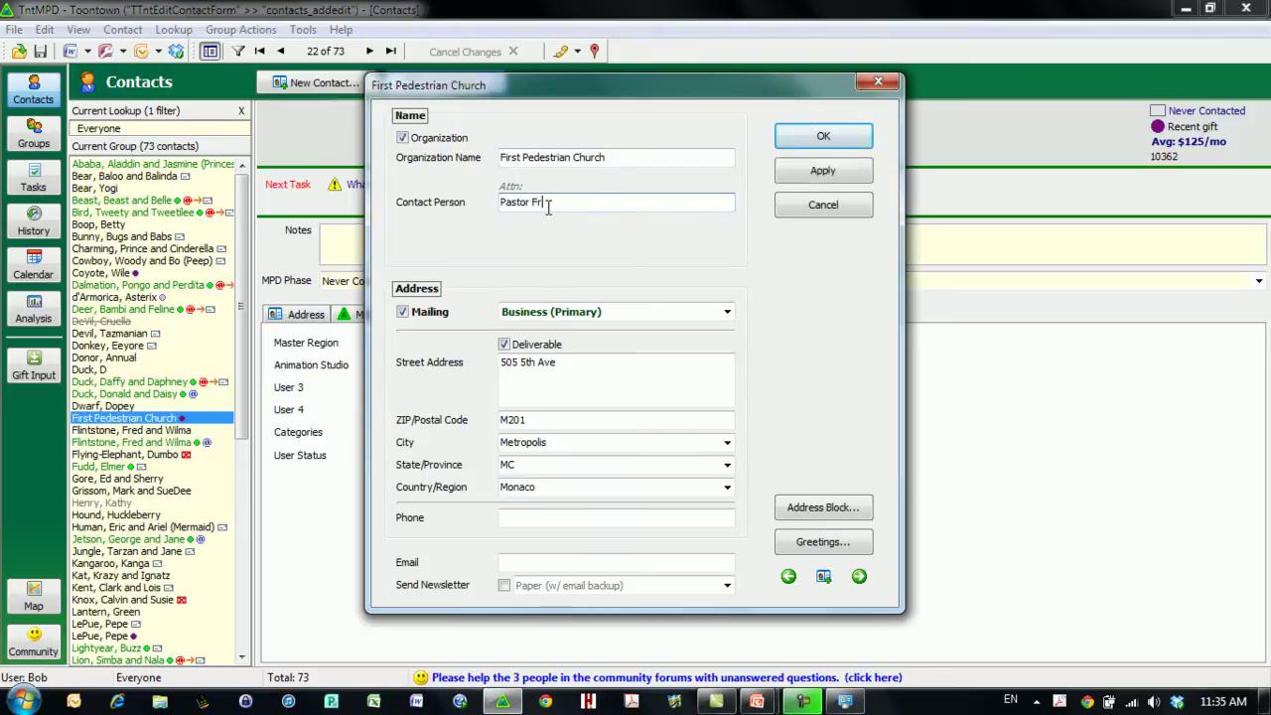
{"action": "type", "text": "ayone"}
{"action": "left_click", "coordinate": [580, 360]}
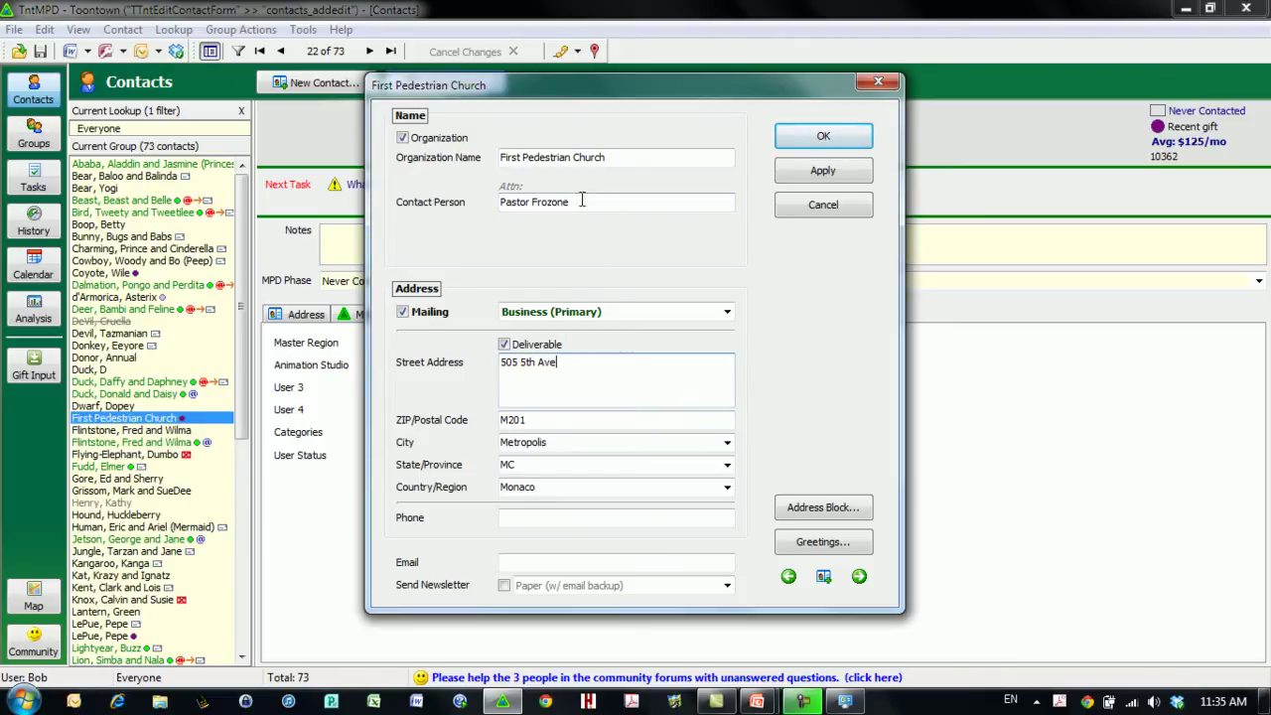
{"action": "left_click", "coordinate": [819, 139]}
Check the church's tasks and its history, limiting the history view to the individual contact
{"action": "left_click", "coordinate": [421, 315]}
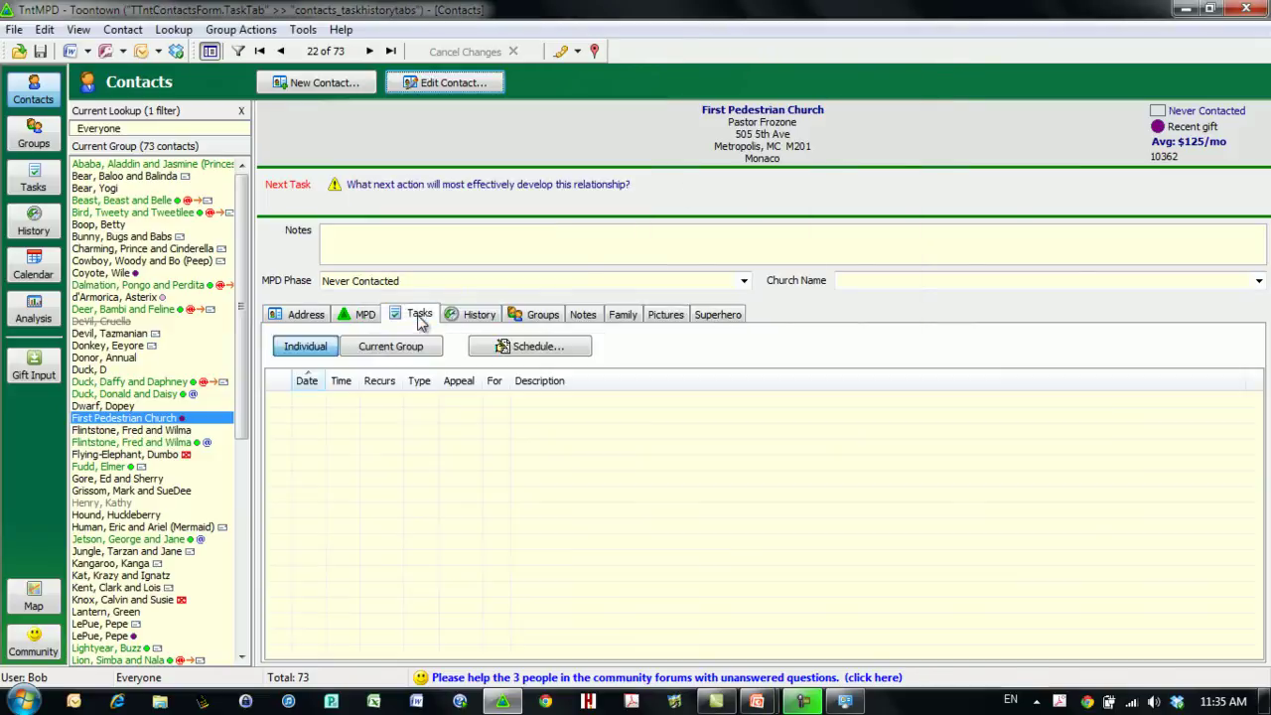
{"action": "left_click", "coordinate": [451, 316]}
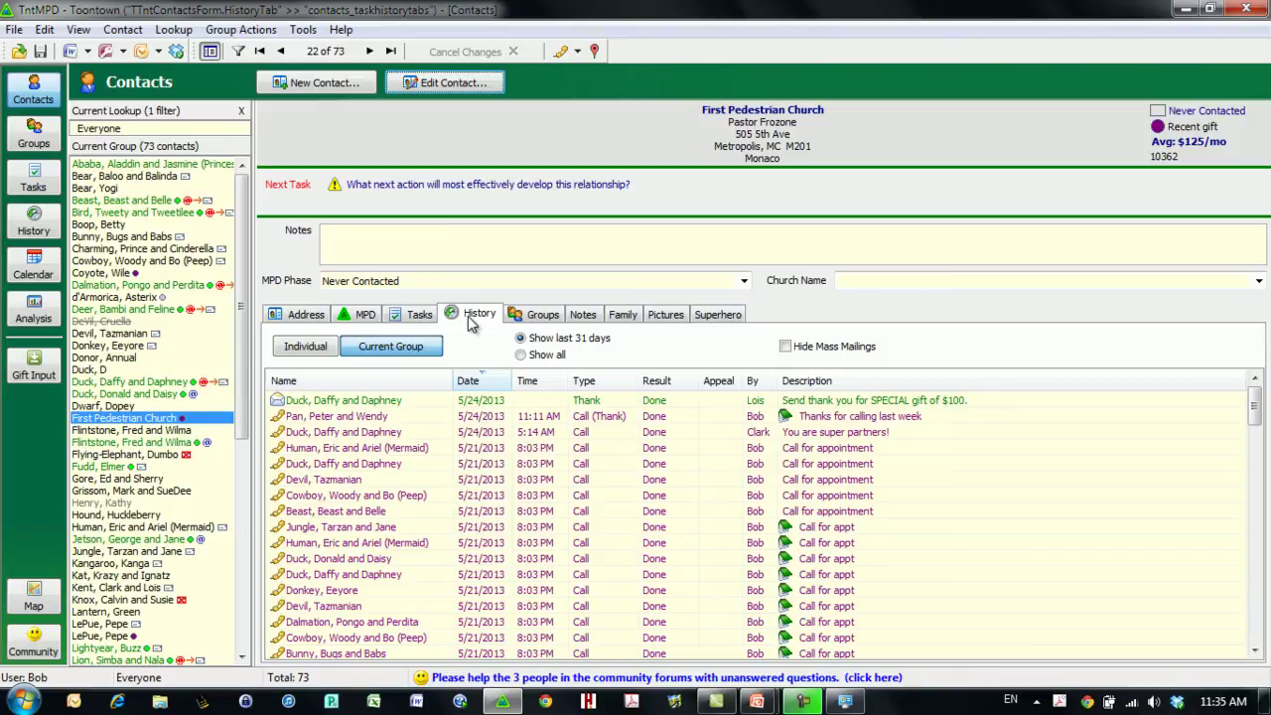
{"action": "left_click", "coordinate": [310, 347]}
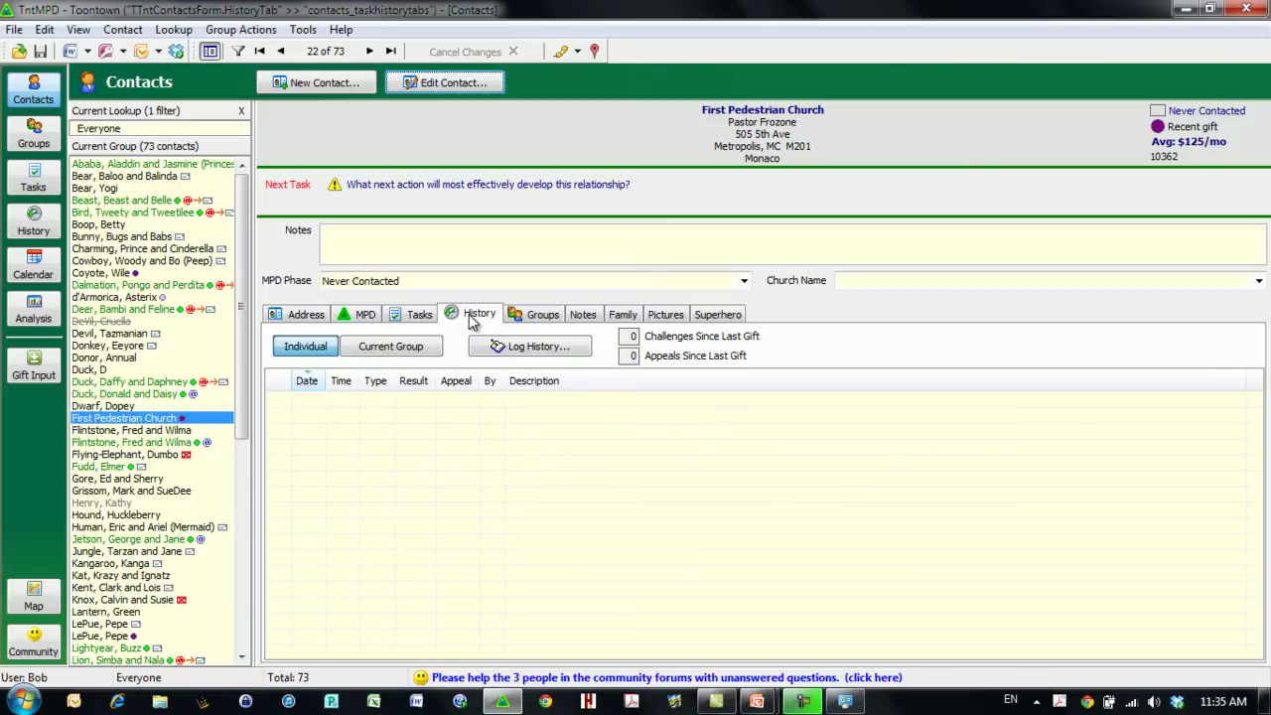
Start a new history entry of type Call for First Pedestrian Church and check the other available types
{"action": "left_click", "coordinate": [521, 349]}
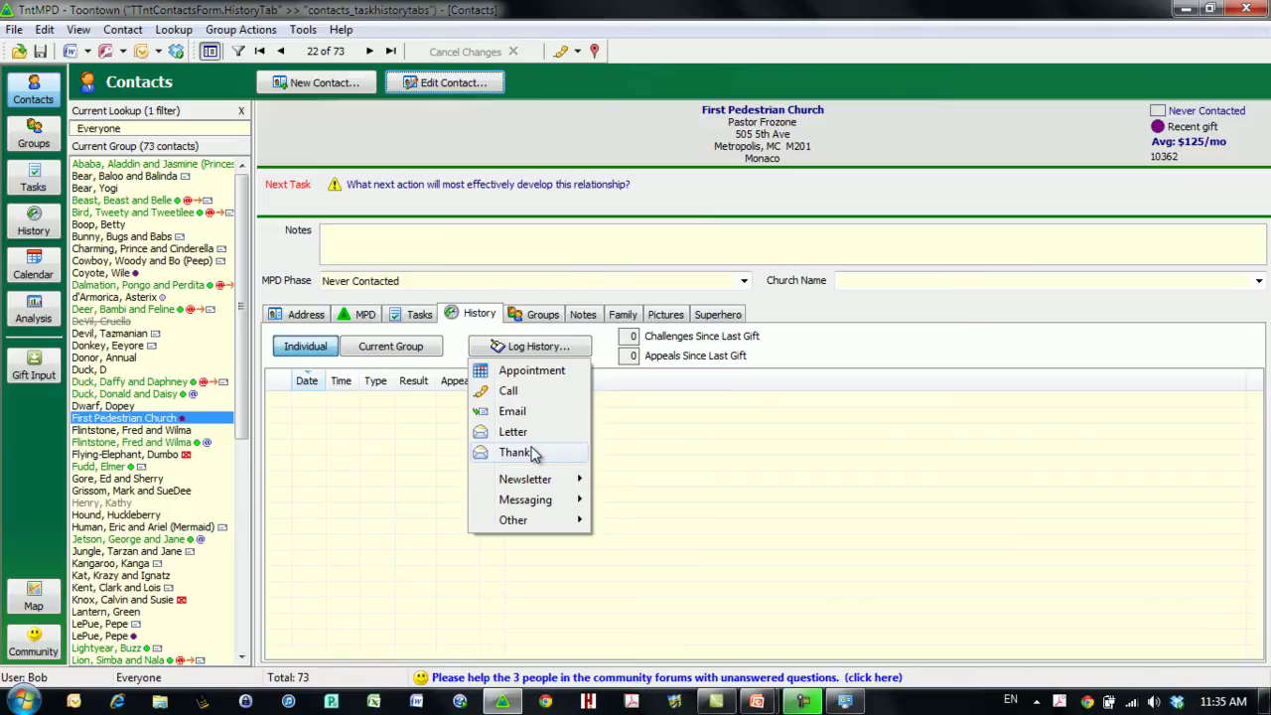
{"action": "mouse_move", "coordinate": [528, 482]}
{"action": "left_click", "coordinate": [515, 391]}
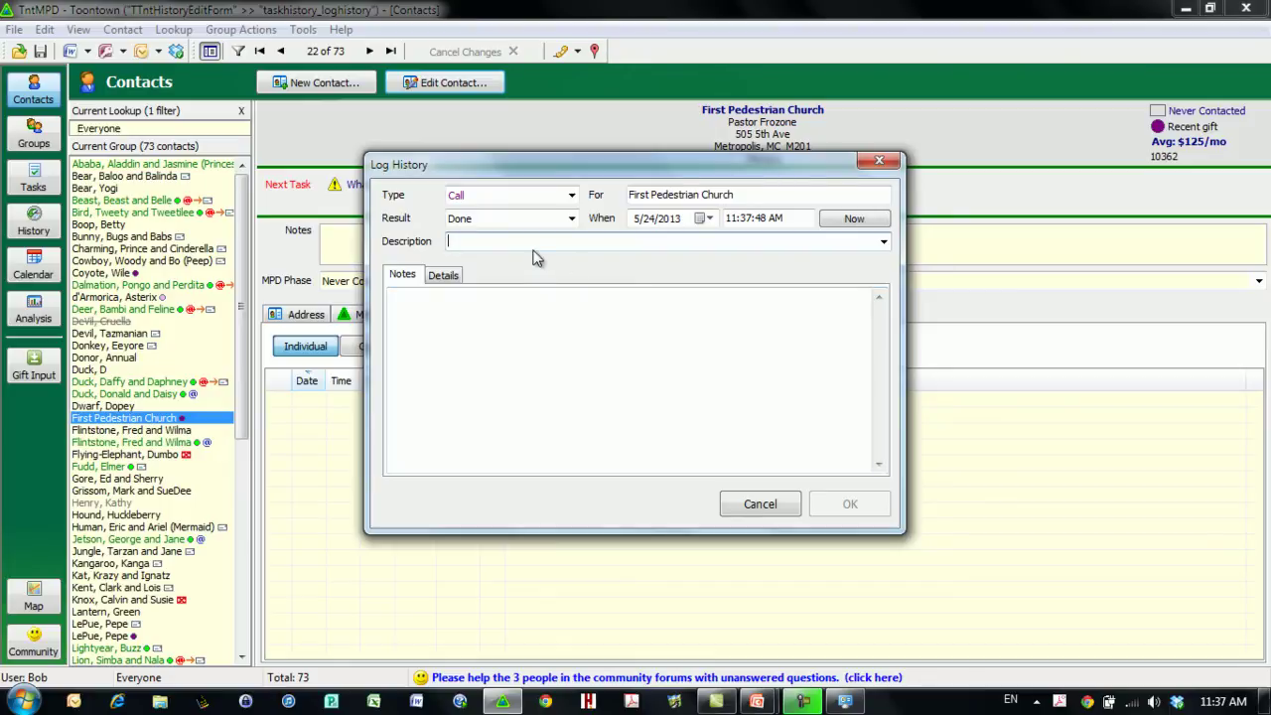
{"action": "left_click", "coordinate": [484, 239]}
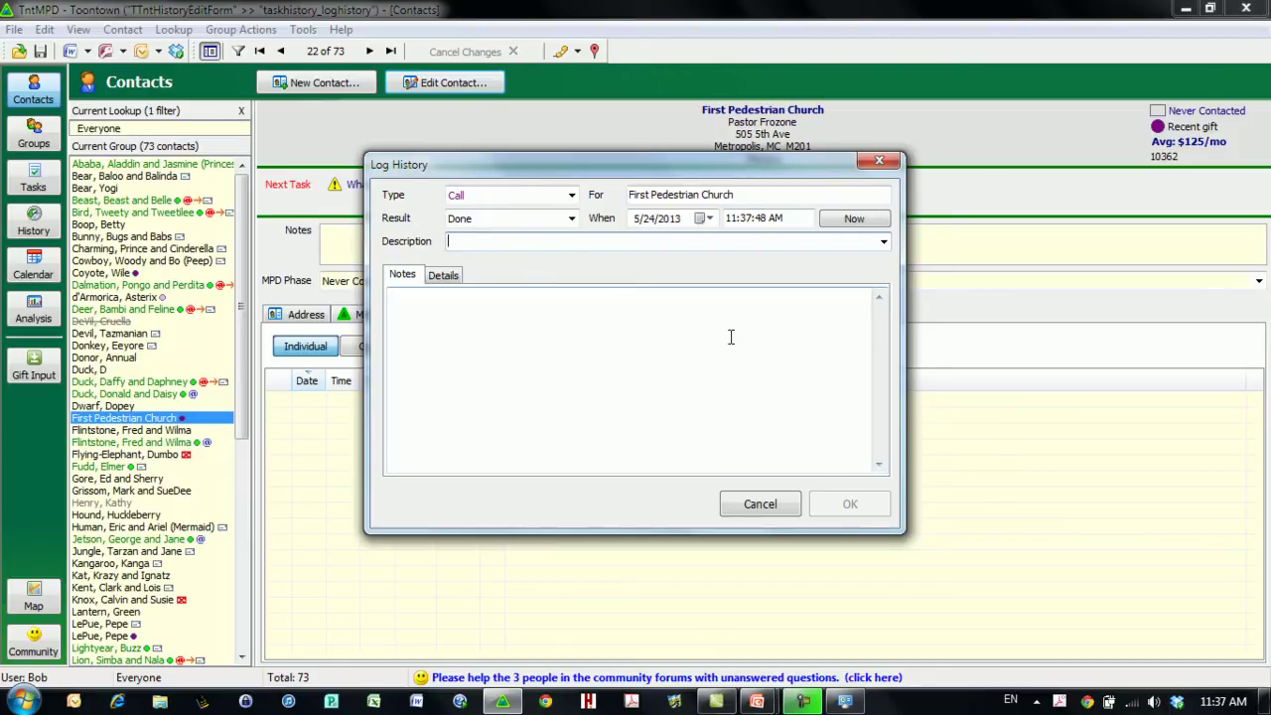
{"action": "left_click", "coordinate": [572, 197]}
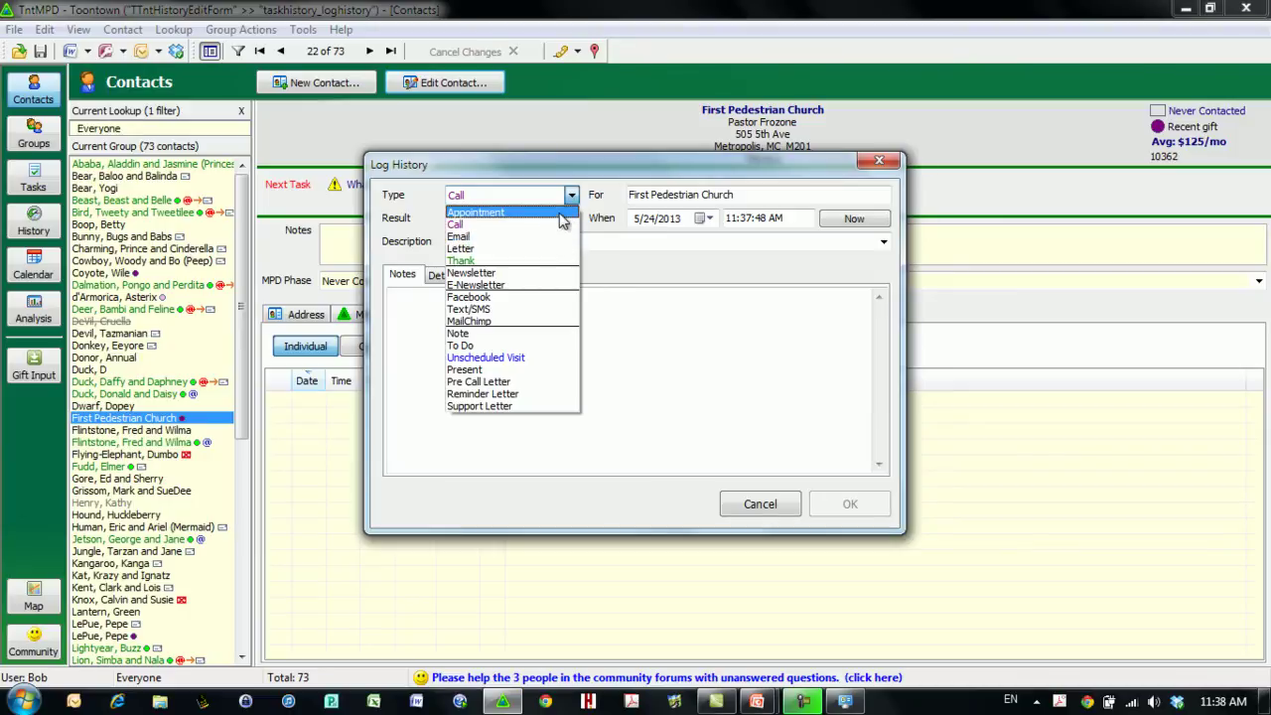
{"action": "left_click", "coordinate": [662, 268]}
Set the call's description to "Thanks for the baby gift" after checking the preset descriptions, and open the entry's details
{"action": "left_click", "coordinate": [485, 241]}
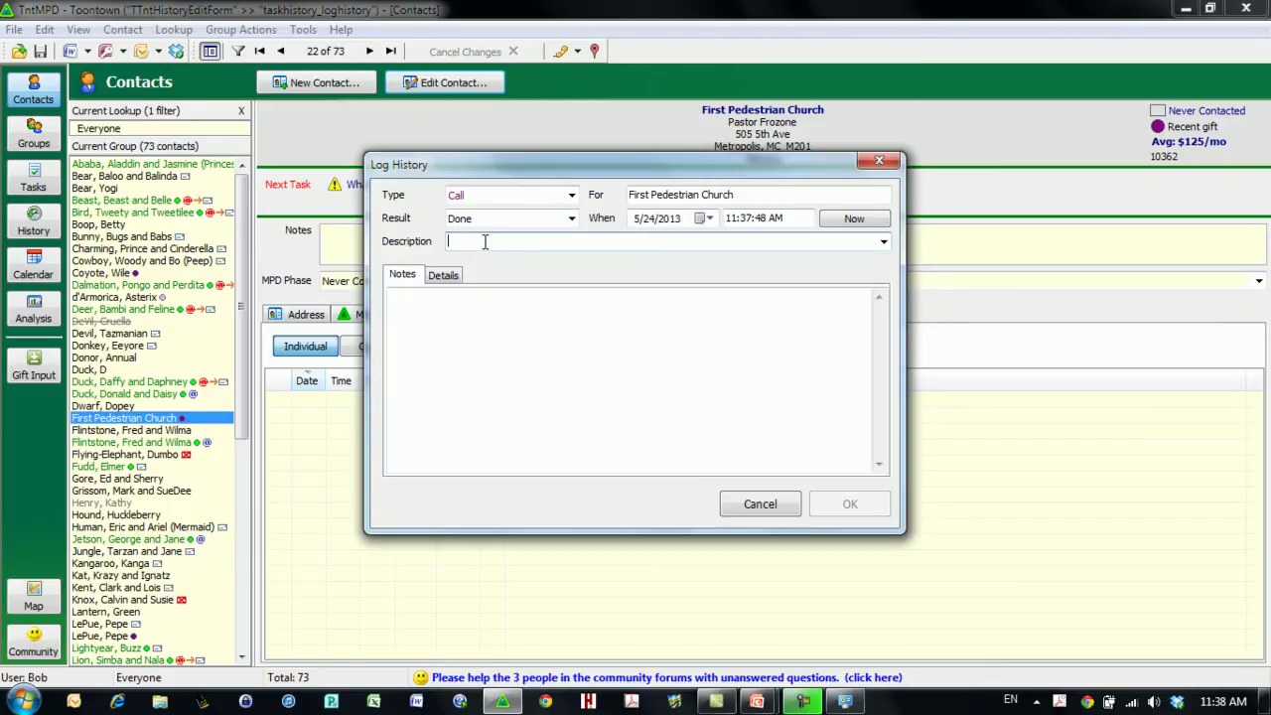
{"action": "type", "text": "Initial Contact"}
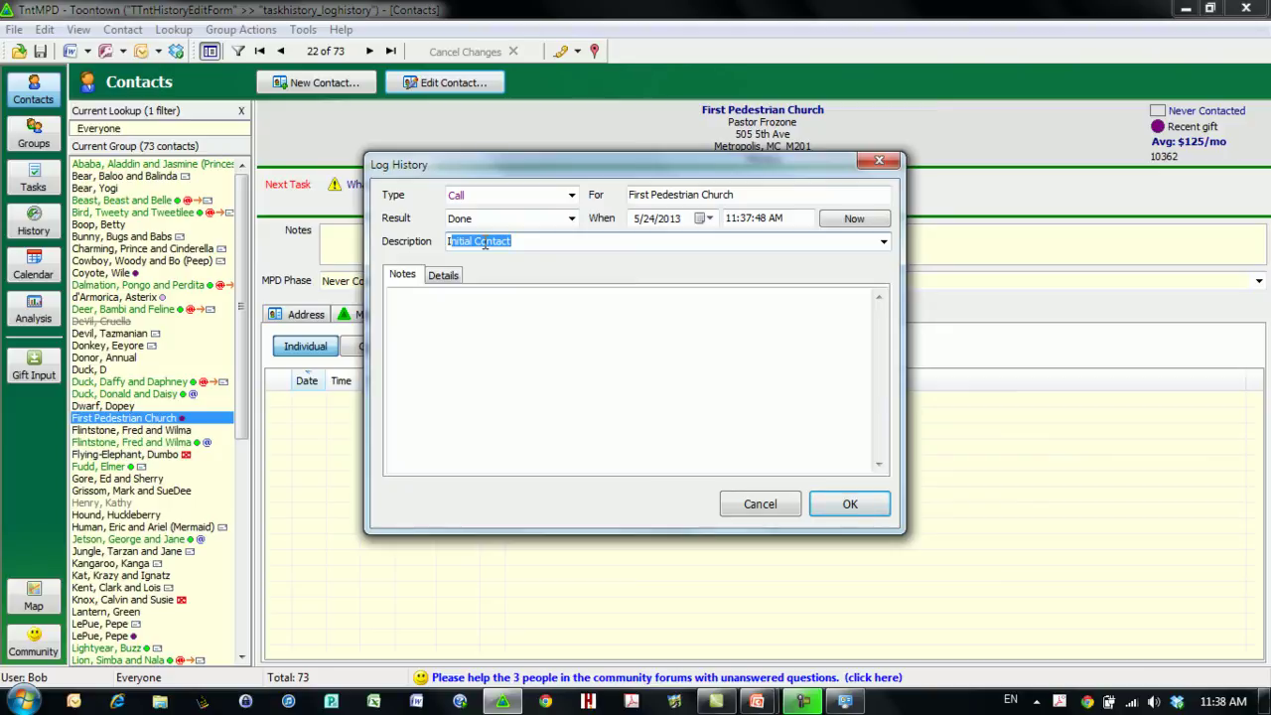
{"action": "left_click", "coordinate": [882, 241]}
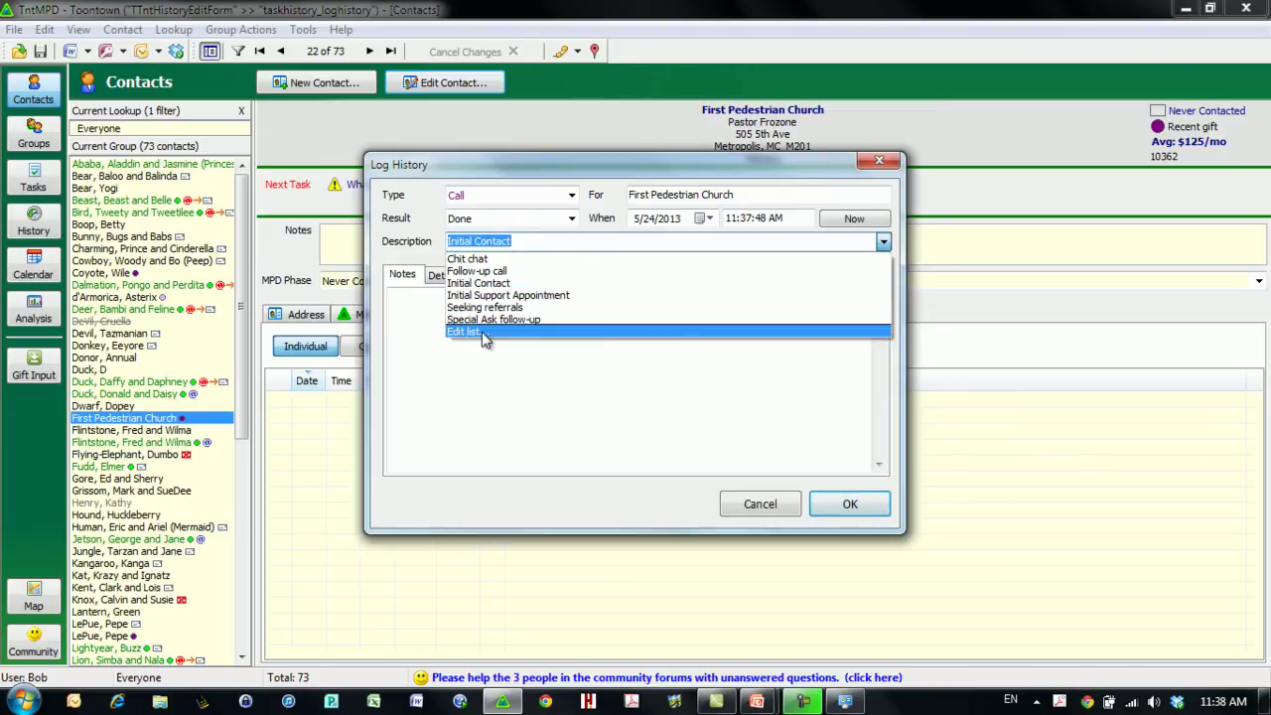
{"action": "left_click", "coordinate": [557, 239]}
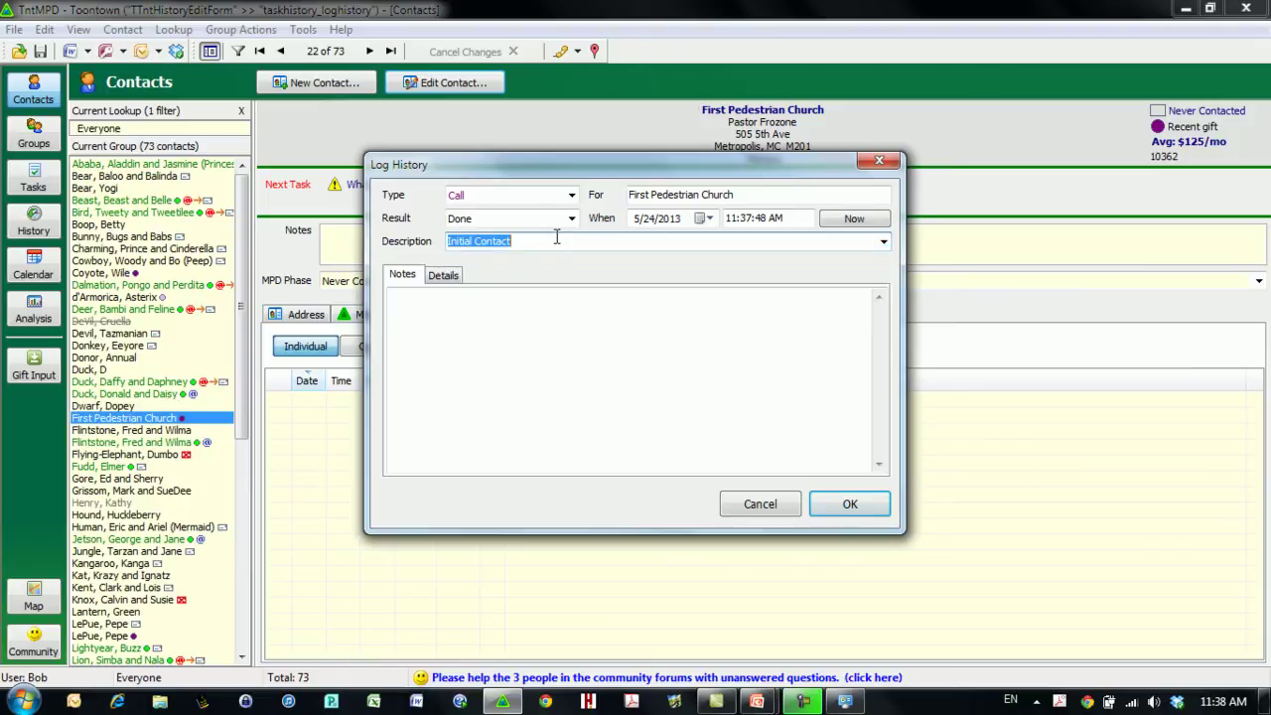
{"action": "type", "text": "Thank s for the baby gift"}
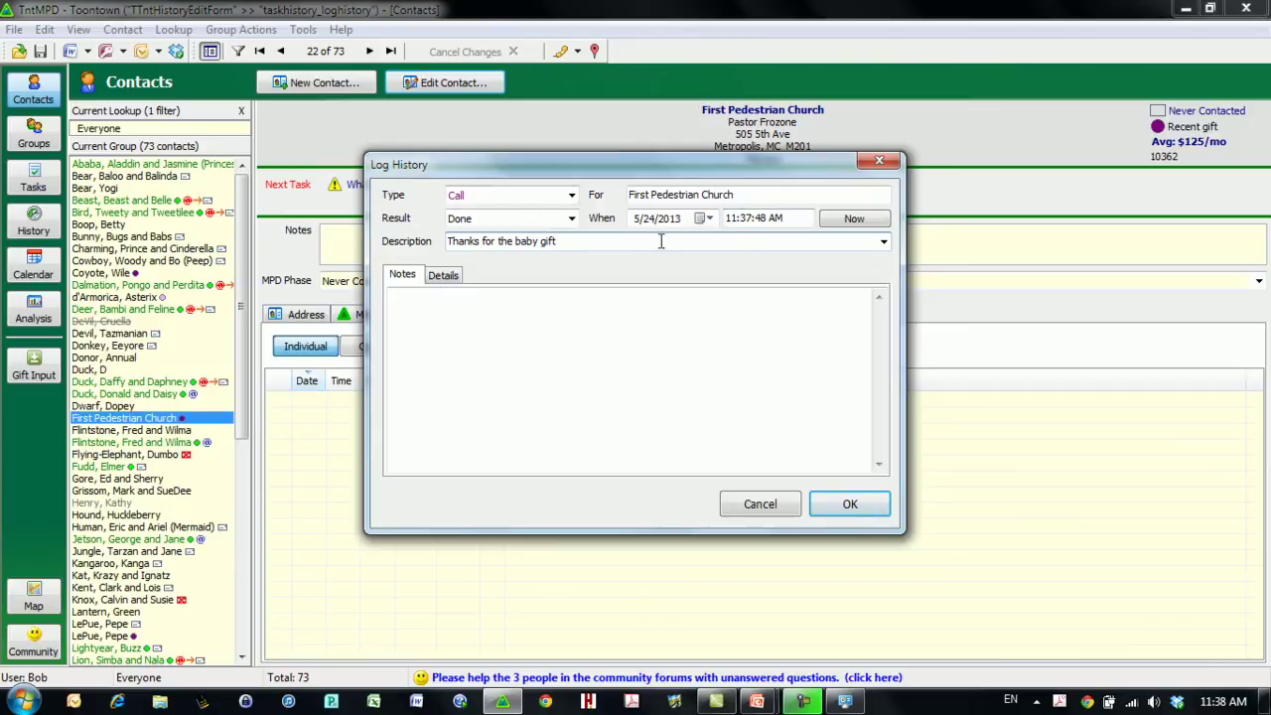
{"action": "left_click", "coordinate": [446, 276]}
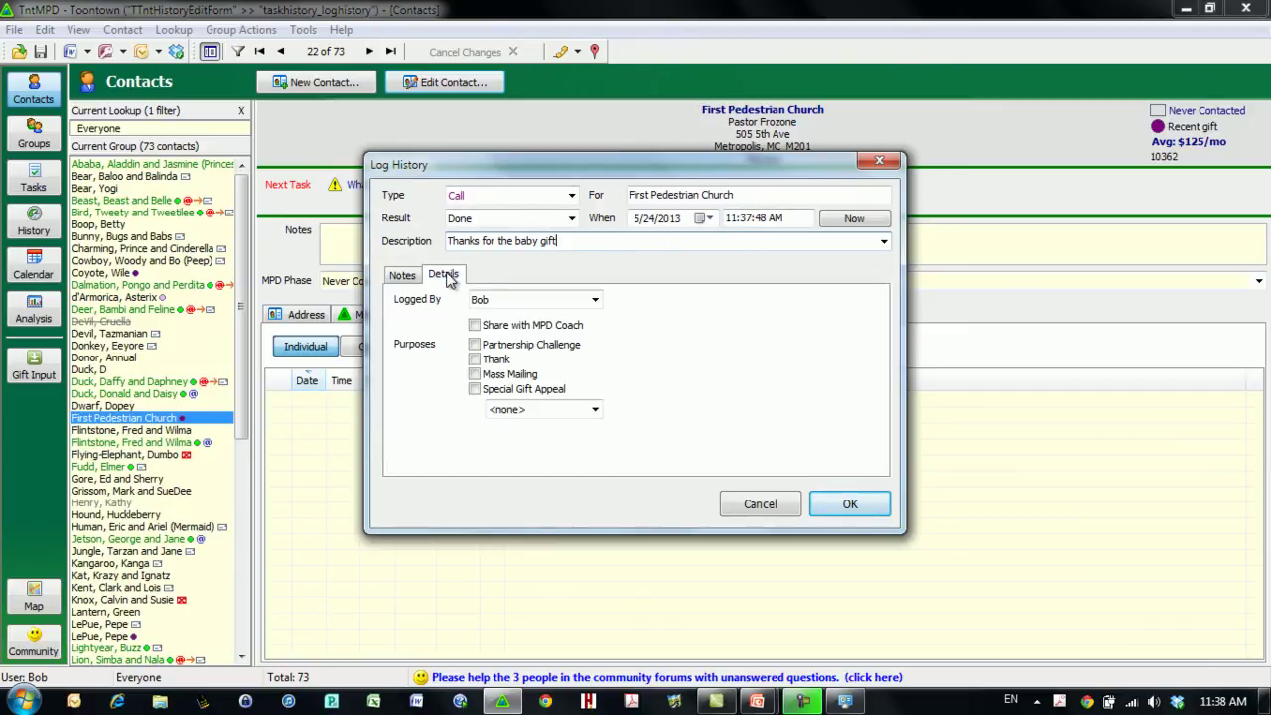
Try the Thank purpose and the Appointment type to check the default purposes, and return the type to Call
{"action": "left_click", "coordinate": [476, 360]}
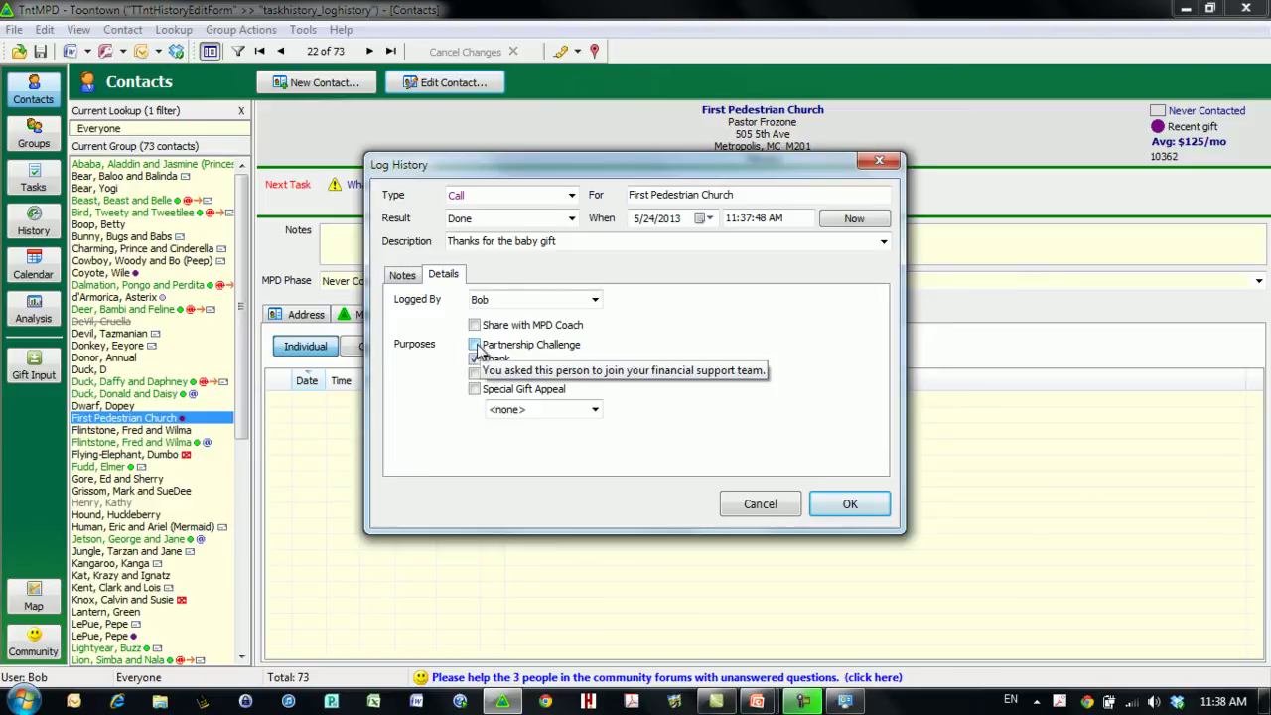
{"action": "left_click", "coordinate": [572, 195]}
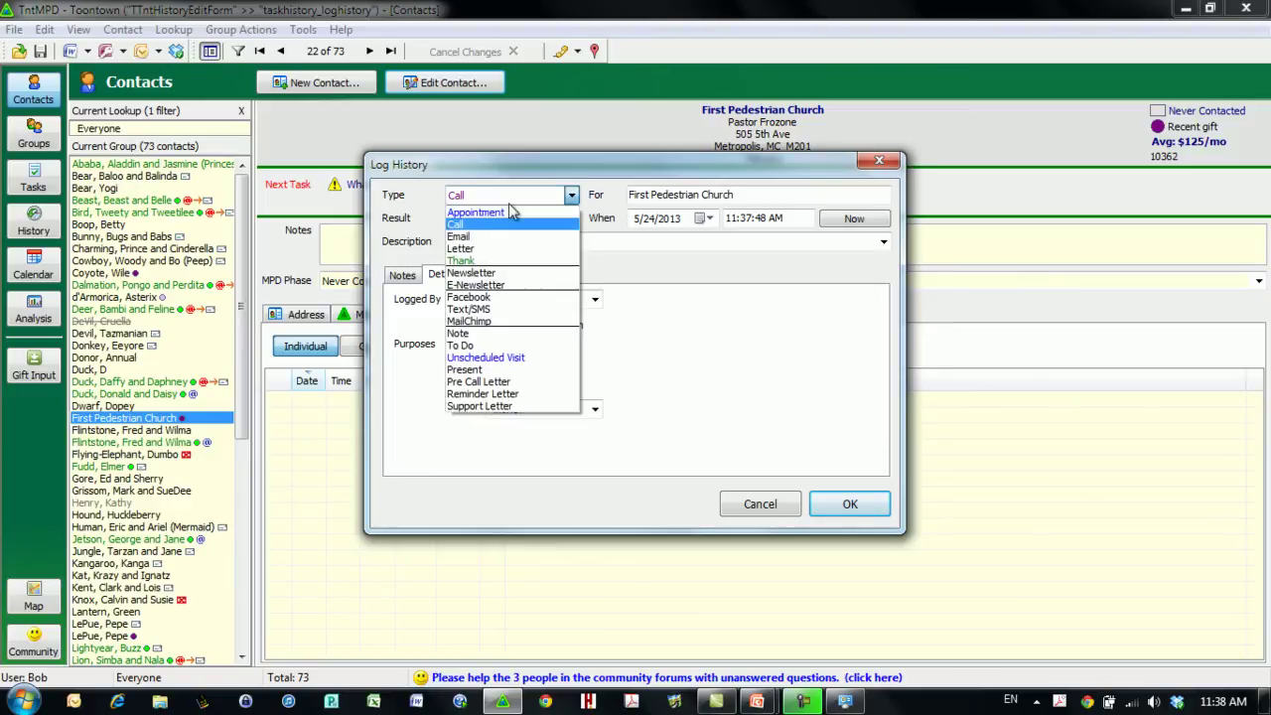
{"action": "left_click", "coordinate": [487, 213]}
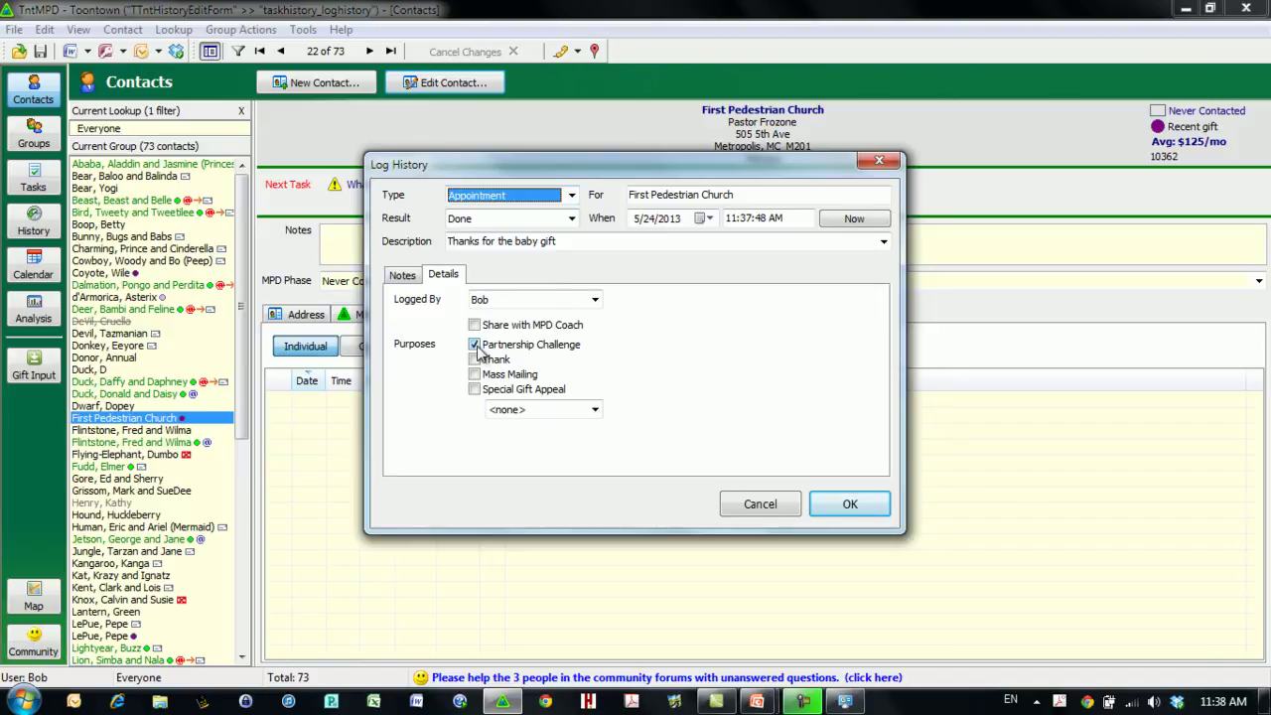
{"action": "mouse_move", "coordinate": [474, 345]}
{"action": "left_click", "coordinate": [563, 199]}
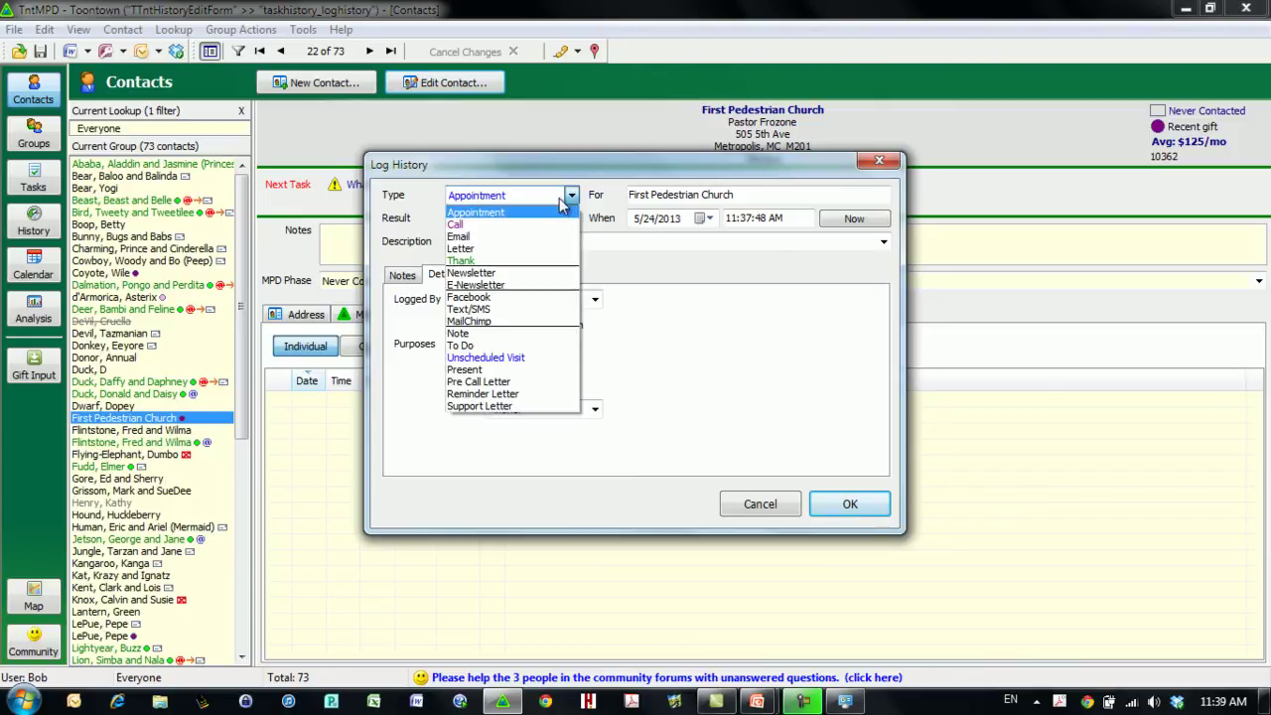
{"action": "left_click", "coordinate": [459, 224]}
Set the call's purpose to Thank, checking the logged-by and appeal choices, and save the entry without changing the contact's MPD phase
{"action": "left_click", "coordinate": [474, 360]}
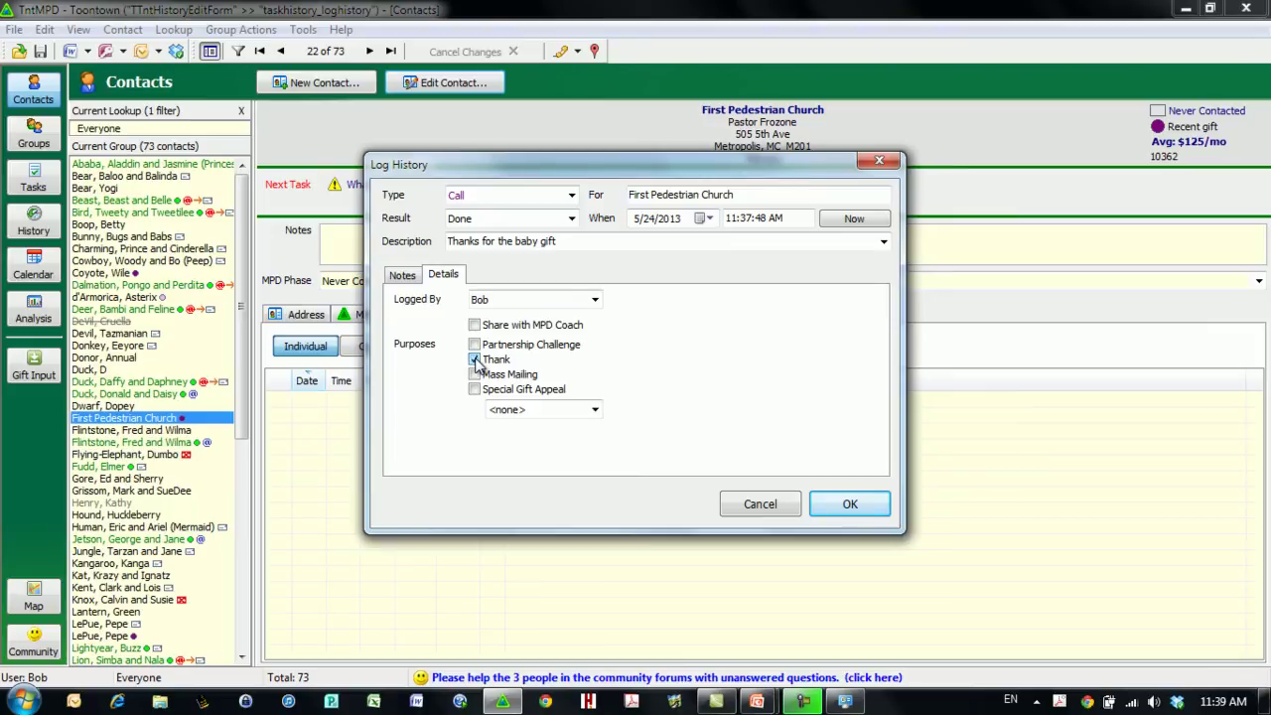
{"action": "left_click", "coordinate": [594, 301]}
{"action": "left_click", "coordinate": [595, 300]}
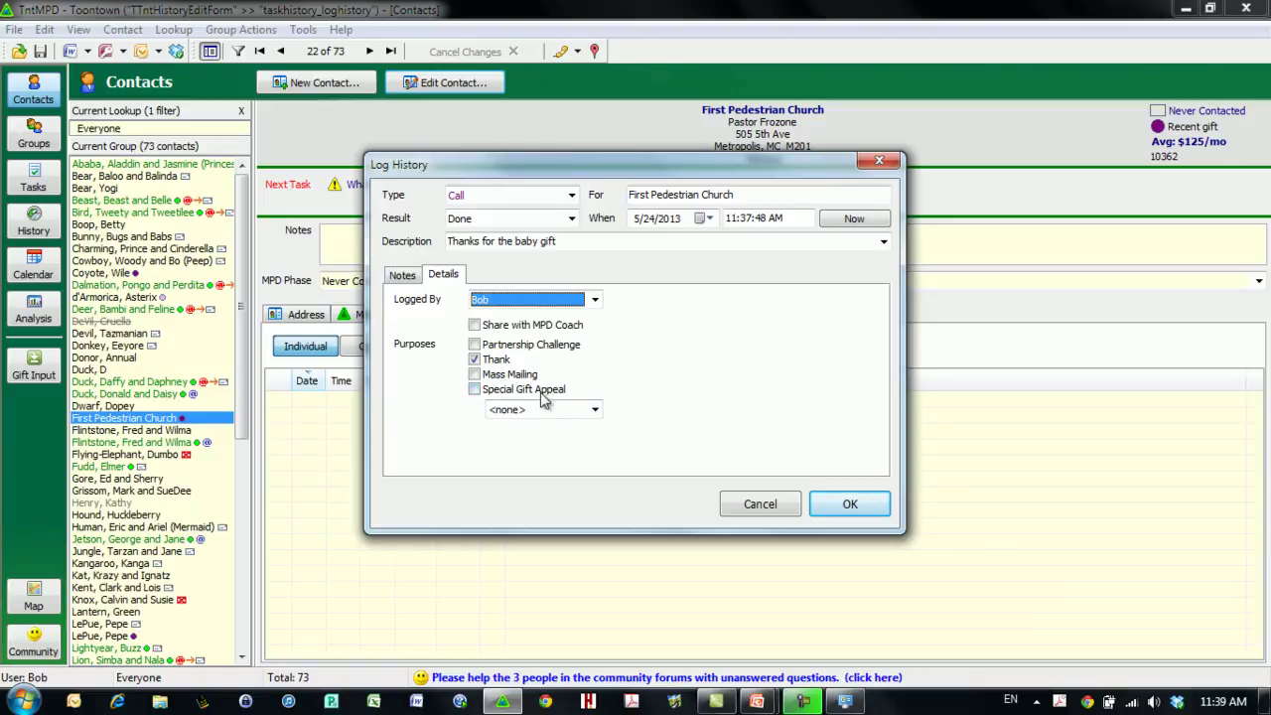
{"action": "left_click", "coordinate": [595, 409]}
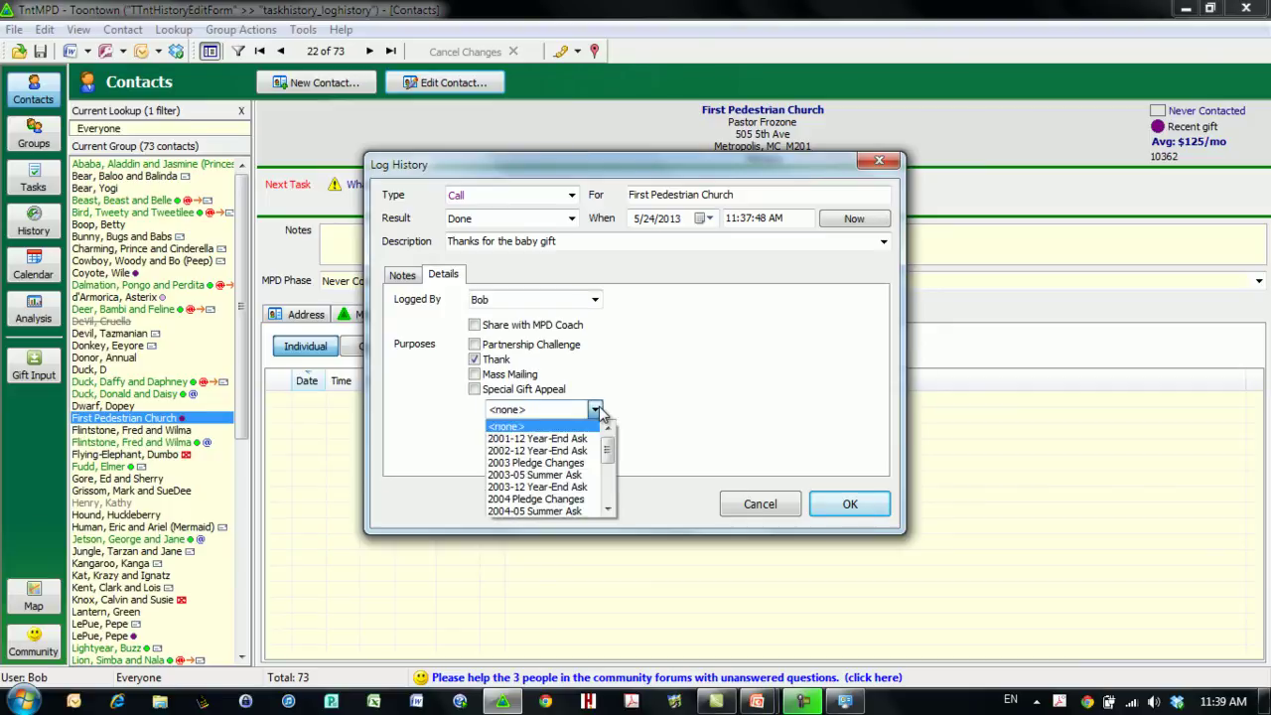
{"action": "left_click", "coordinate": [596, 410]}
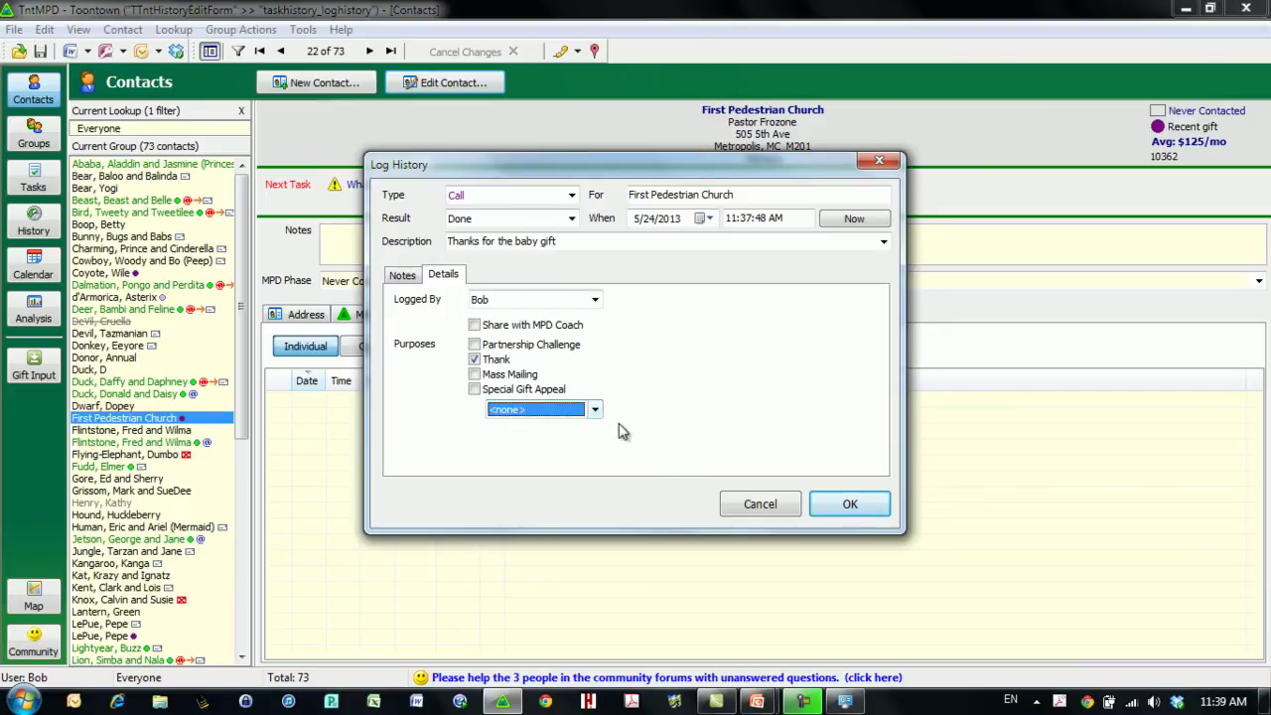
{"action": "left_click", "coordinate": [595, 411]}
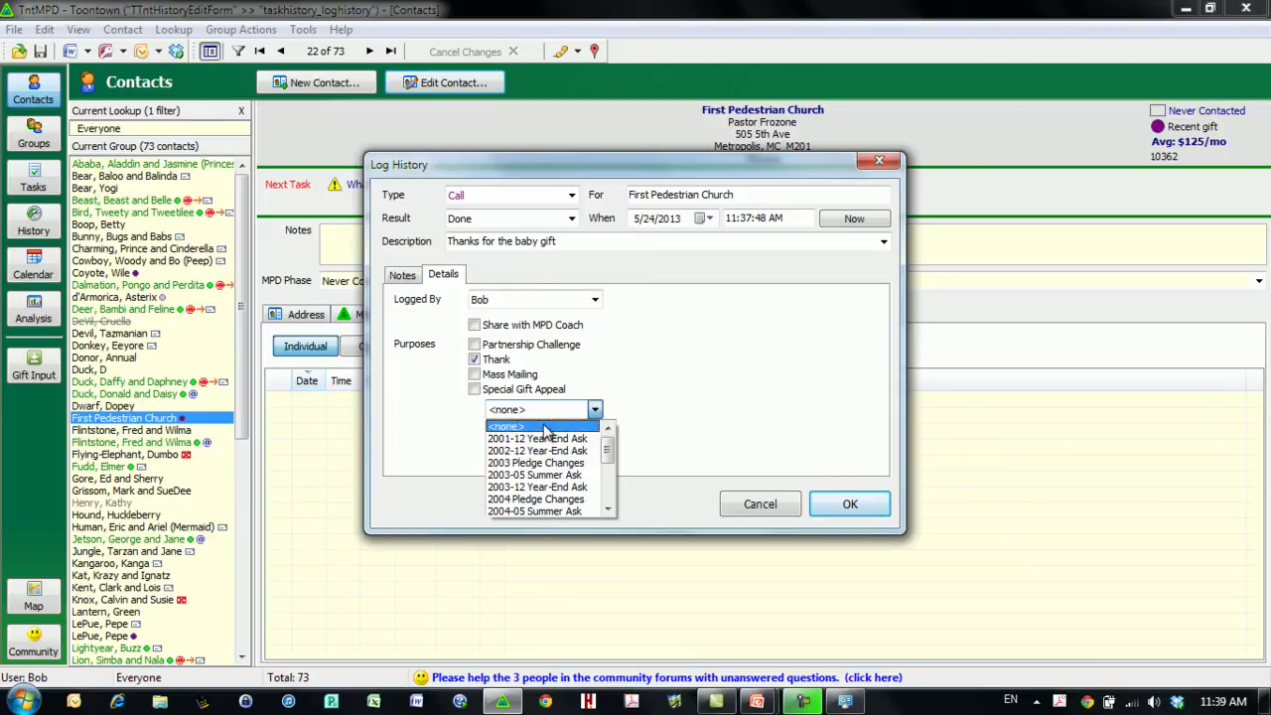
{"action": "left_click", "coordinate": [663, 441]}
{"action": "left_click", "coordinate": [846, 505]}
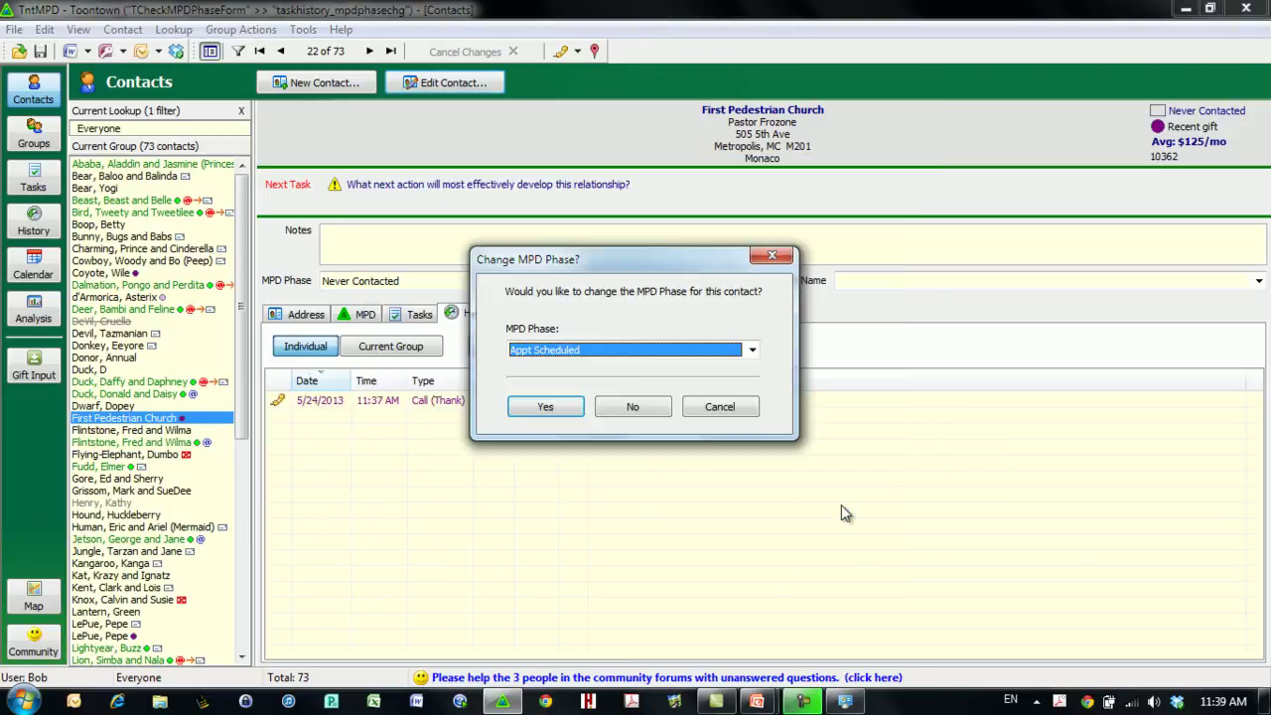
{"action": "left_click", "coordinate": [625, 407]}
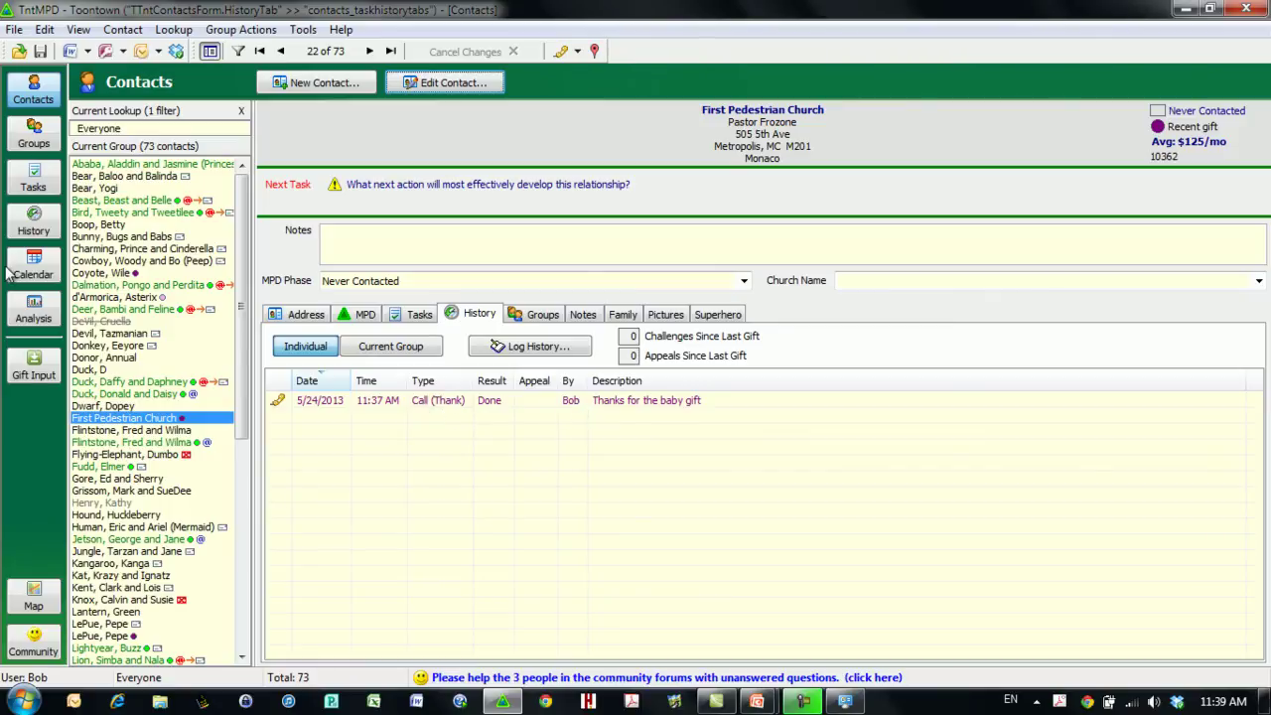
Search the overall history for "thank" across all dates, with the Thank type filter removed
{"action": "left_click", "coordinate": [33, 221]}
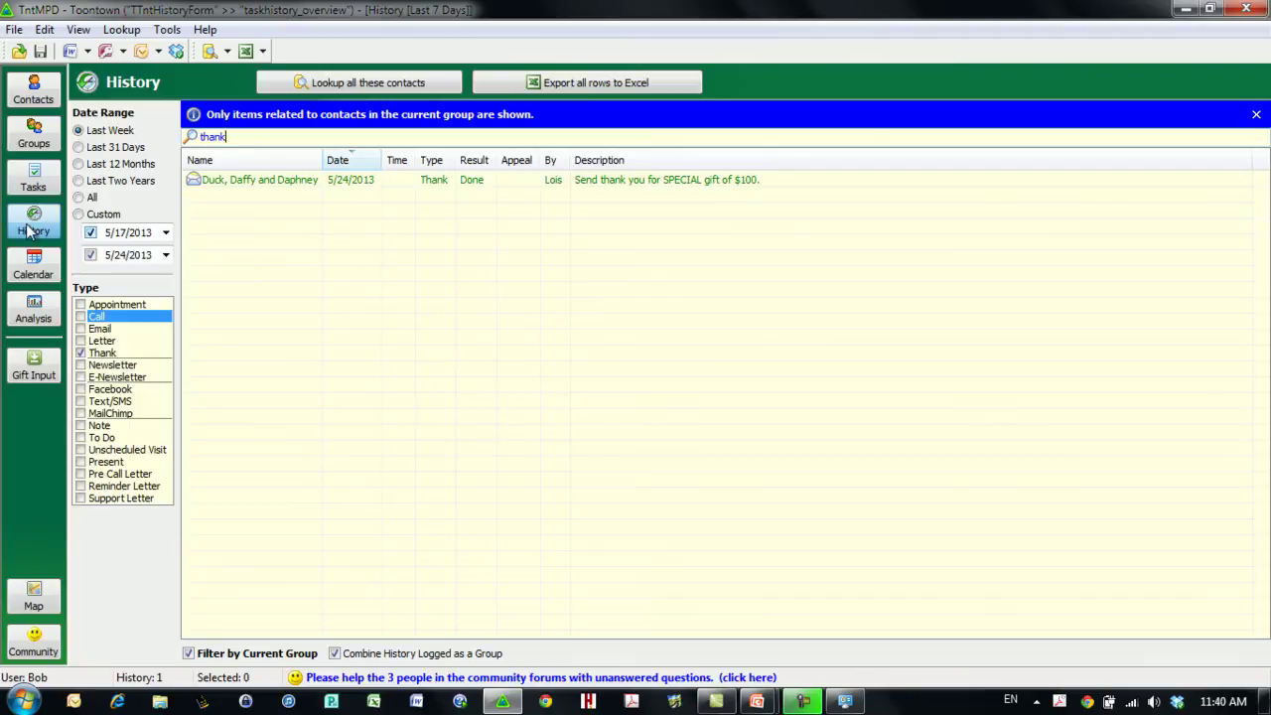
{"action": "left_click", "coordinate": [80, 198]}
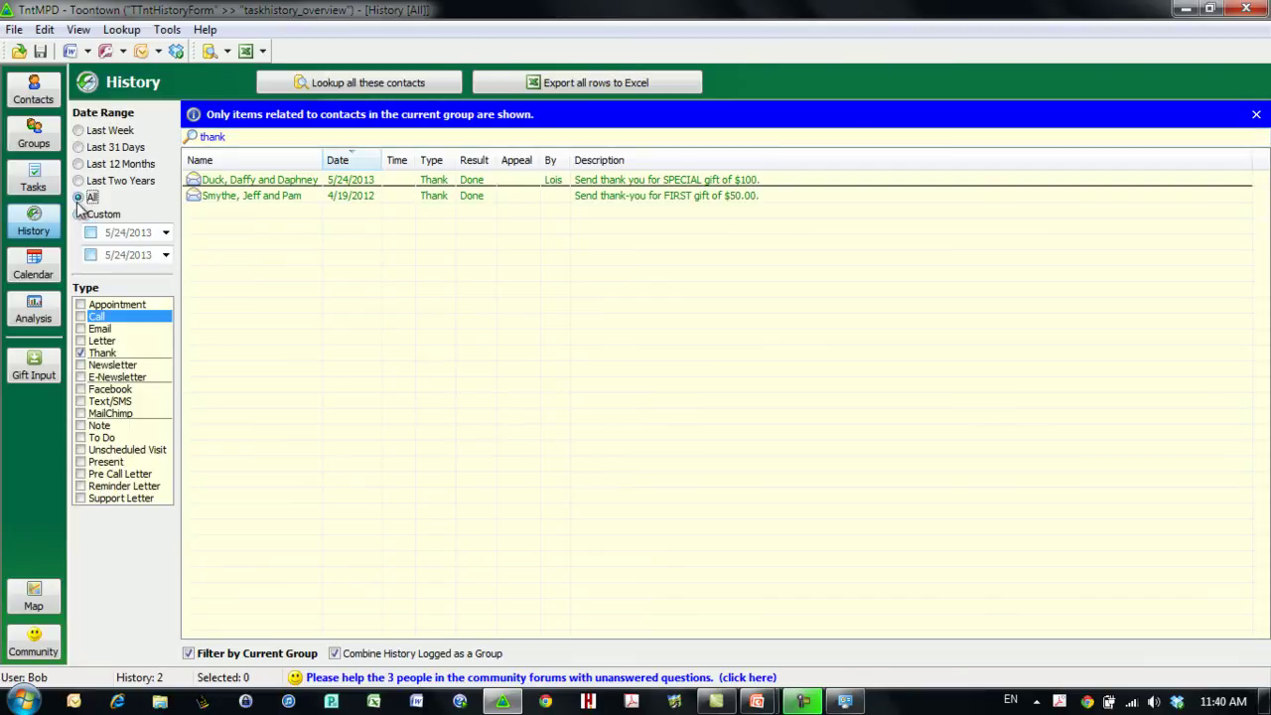
{"action": "left_click", "coordinate": [82, 353]}
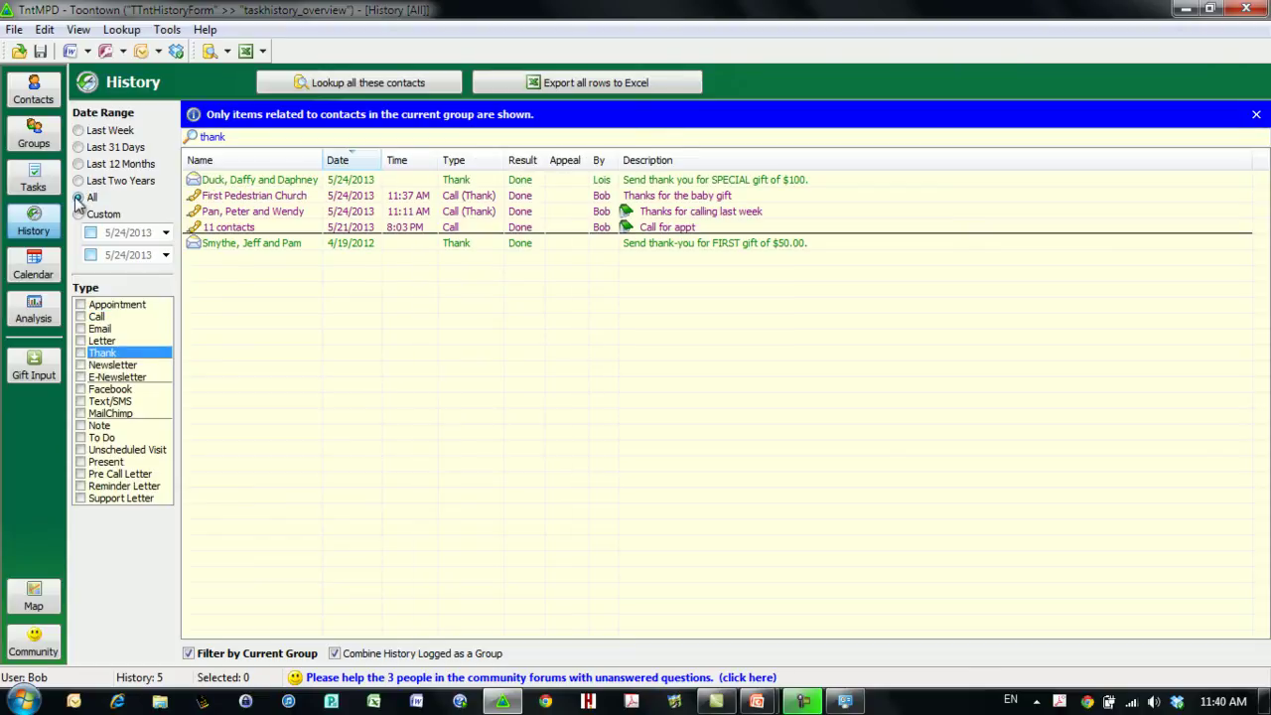
{"action": "left_click_drag", "start_coordinate": [250, 136], "coordinate": [164, 136]}
{"action": "key", "text": "BackSpace"}
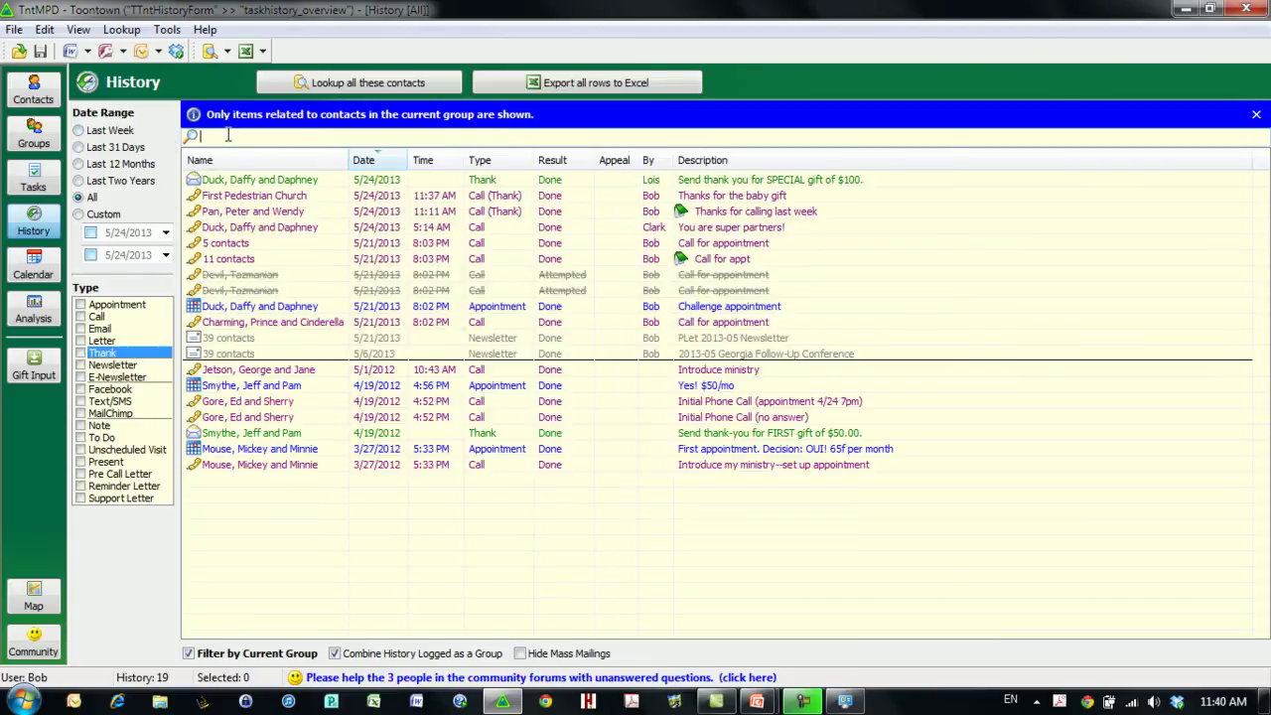
{"action": "type", "text": "thank"}
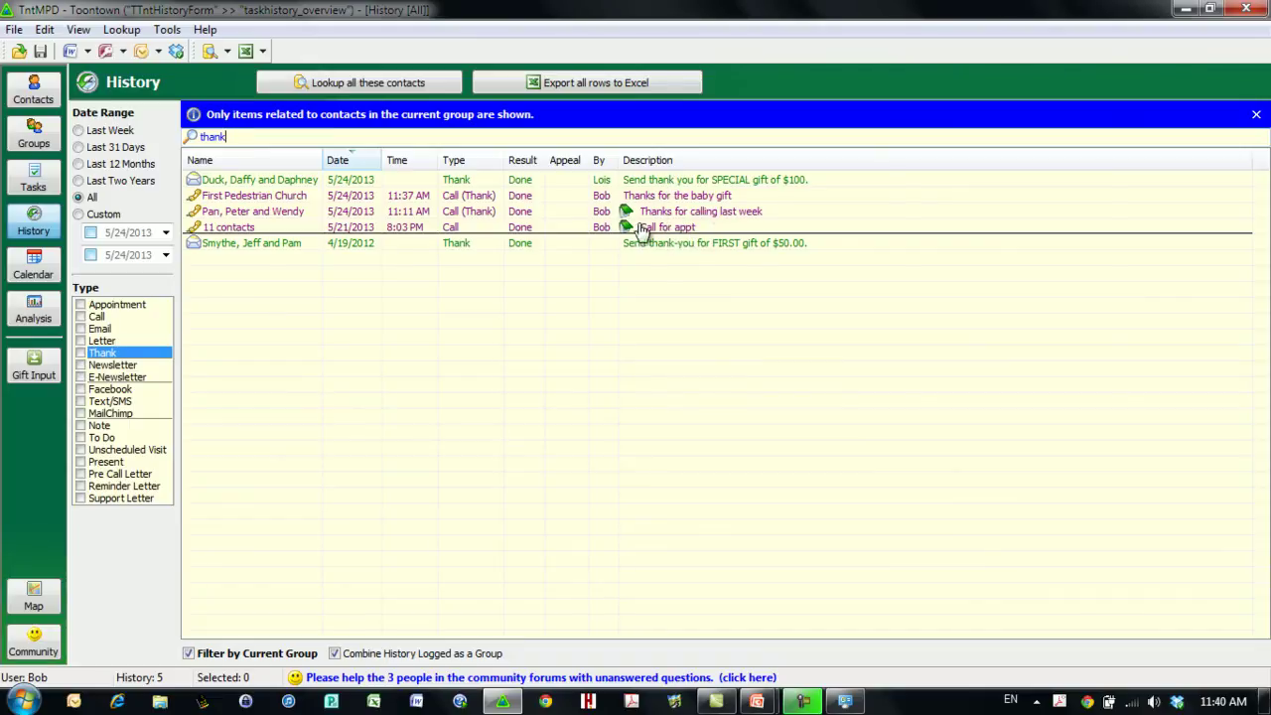
{"action": "mouse_move", "coordinate": [626, 235]}
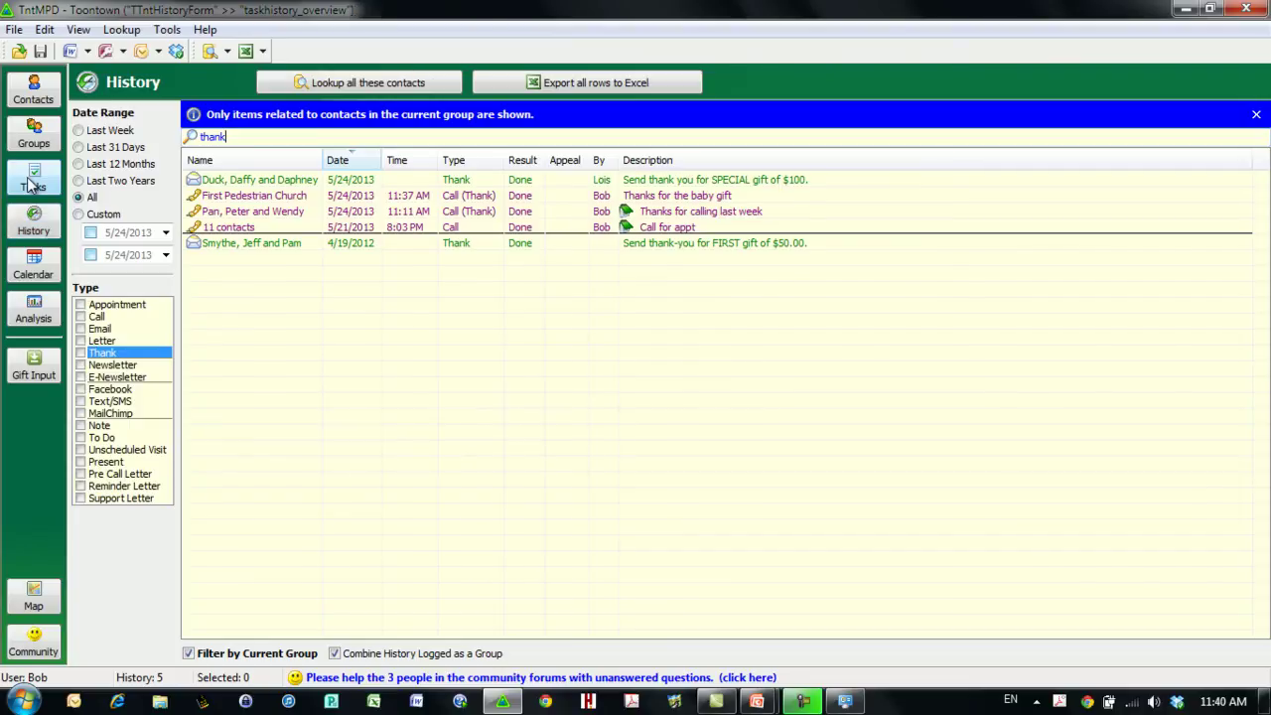
Look at the contacts map and the Beta Testers discussions in the community area
{"action": "left_click", "coordinate": [12, 610]}
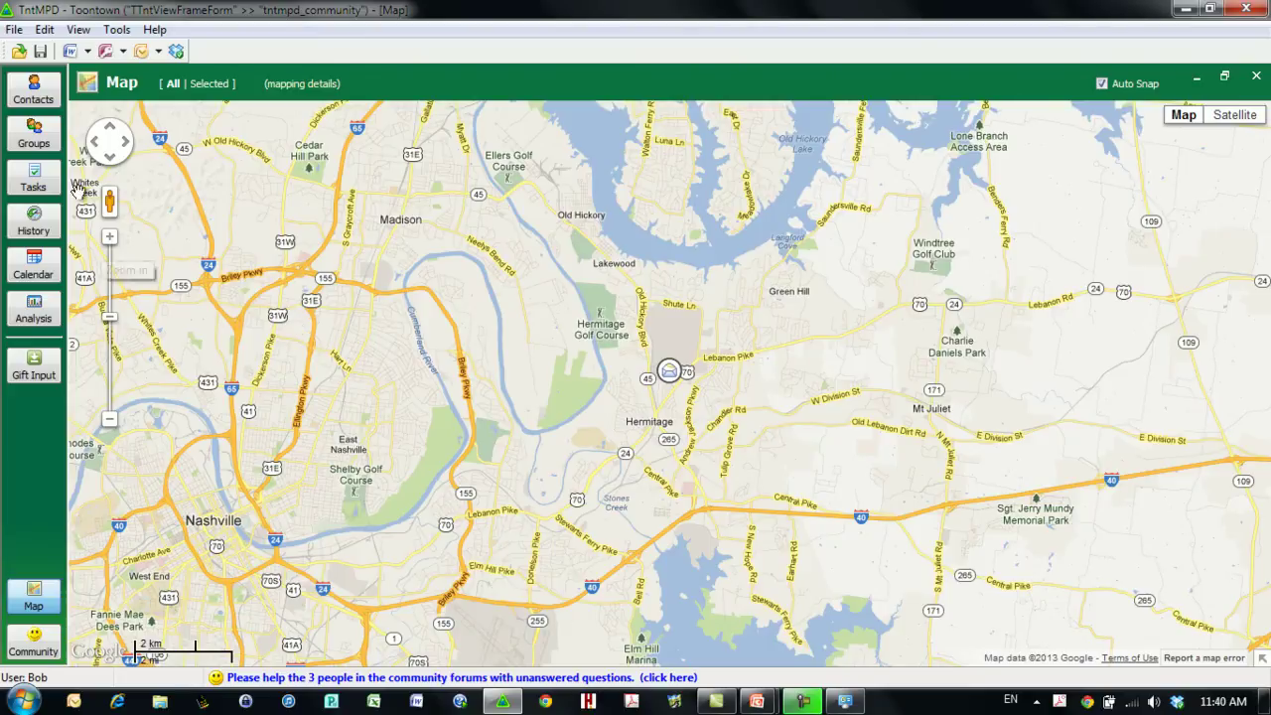
{"action": "left_click", "coordinate": [32, 100]}
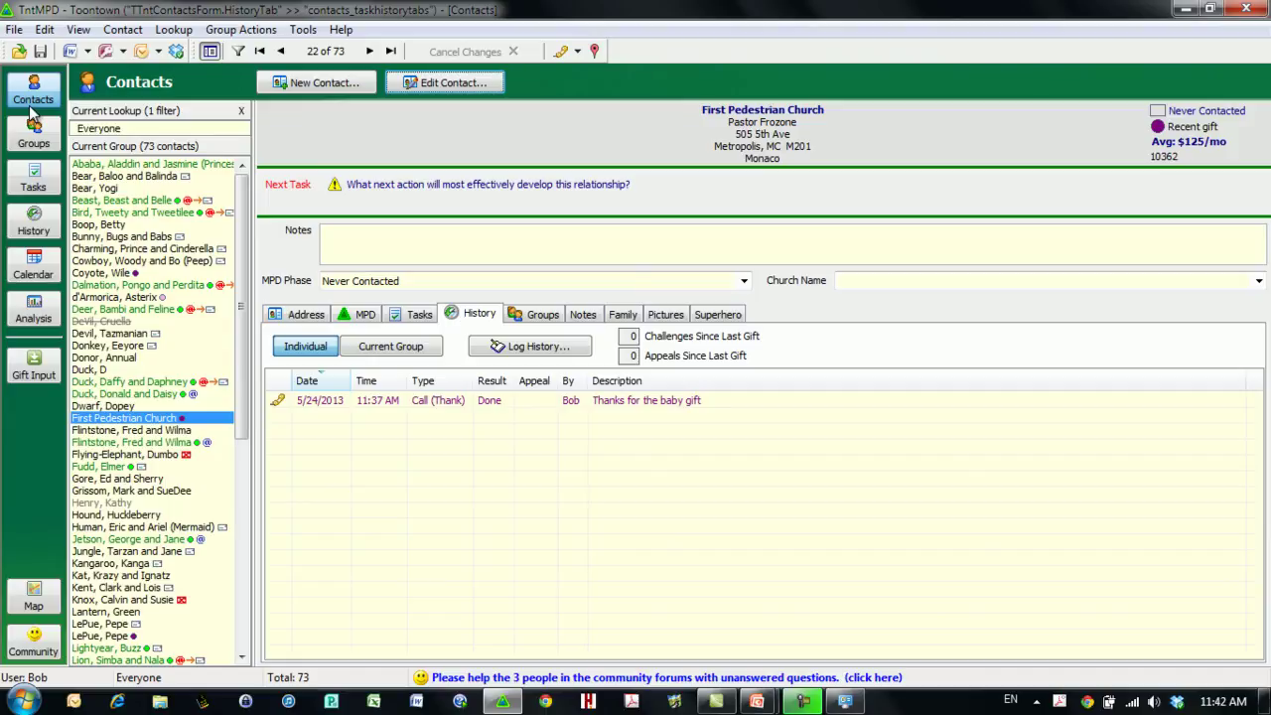
{"action": "left_click", "coordinate": [48, 645]}
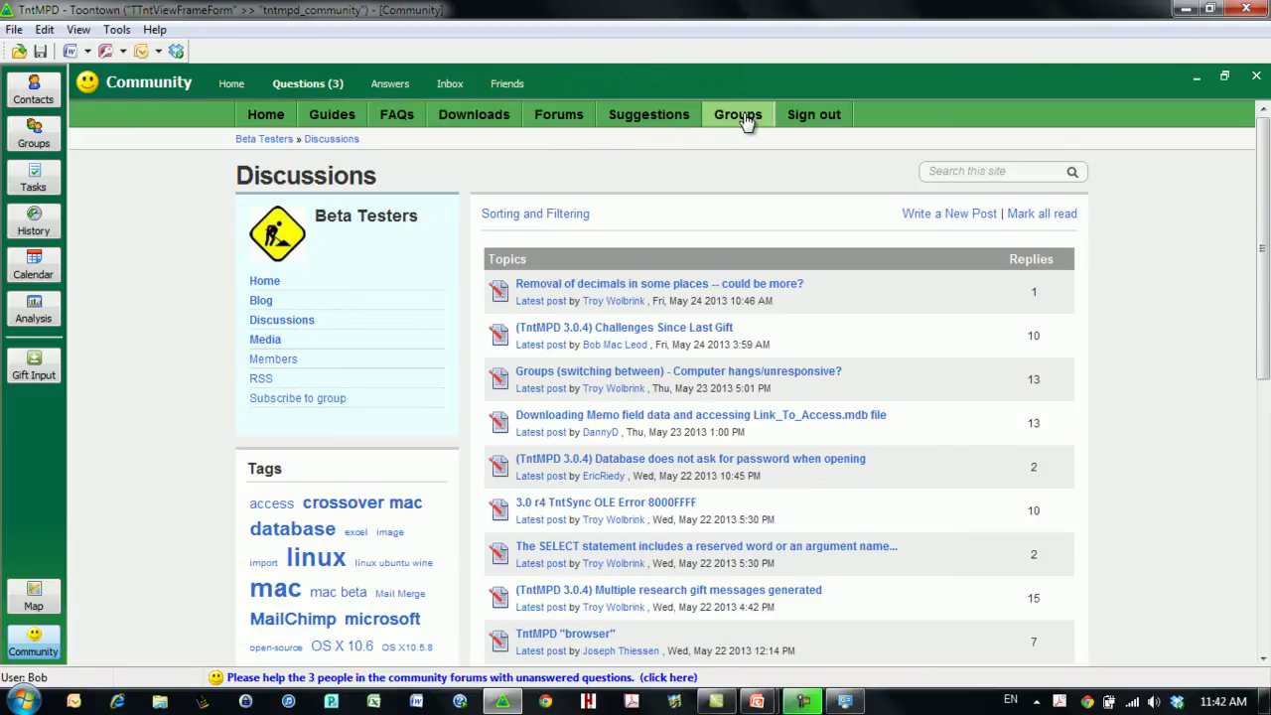
{"action": "left_click", "coordinate": [298, 325]}
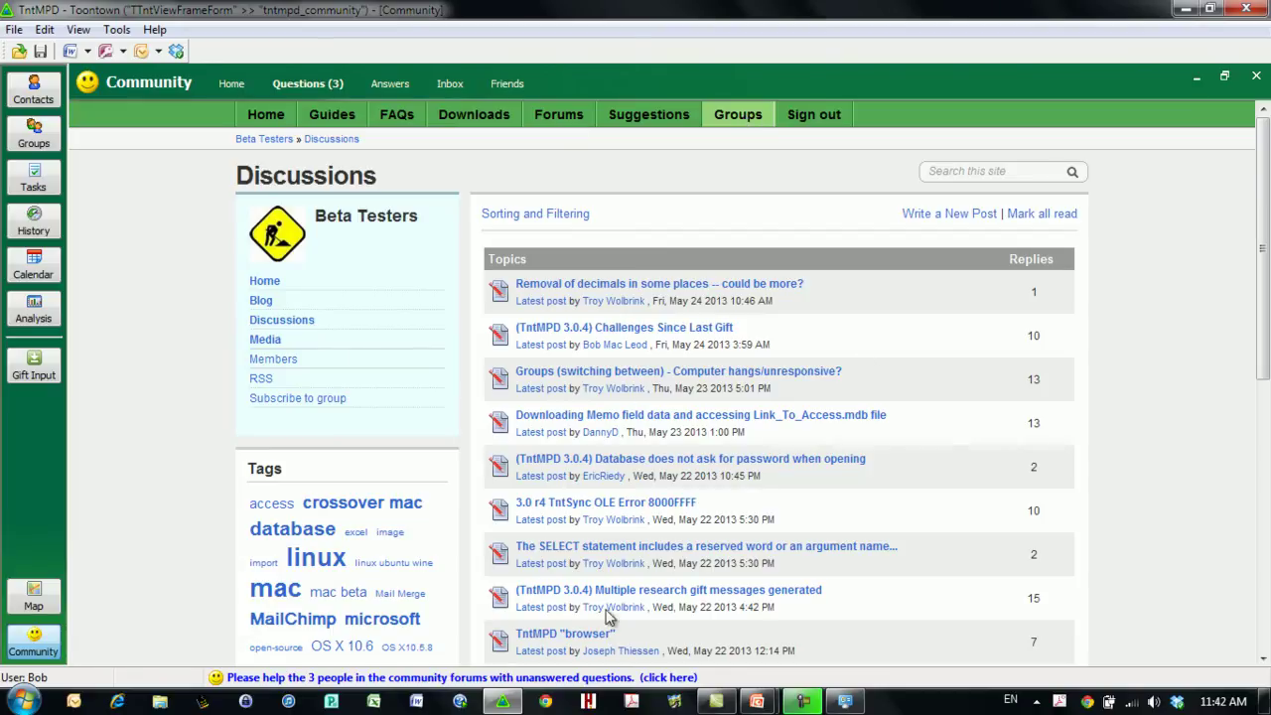